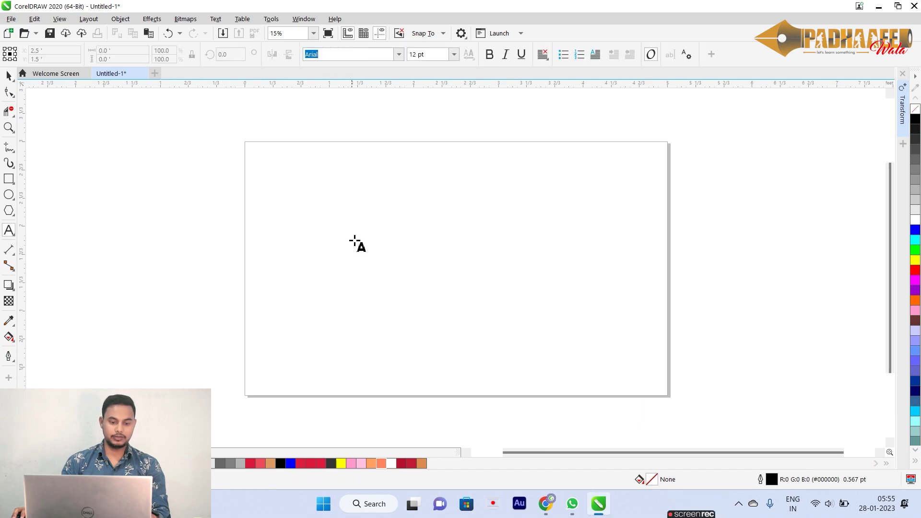
Add the letter "a" as Arial artistic text enlarged to about 1.34 by 1.51 ft and centred on the page
text(a)
key(ctrl+space)
drag(358, 242, 537, 337)
drag(430, 279, 451, 245)
drag(465, 309, 491, 338)
drag(474, 255, 486, 258)
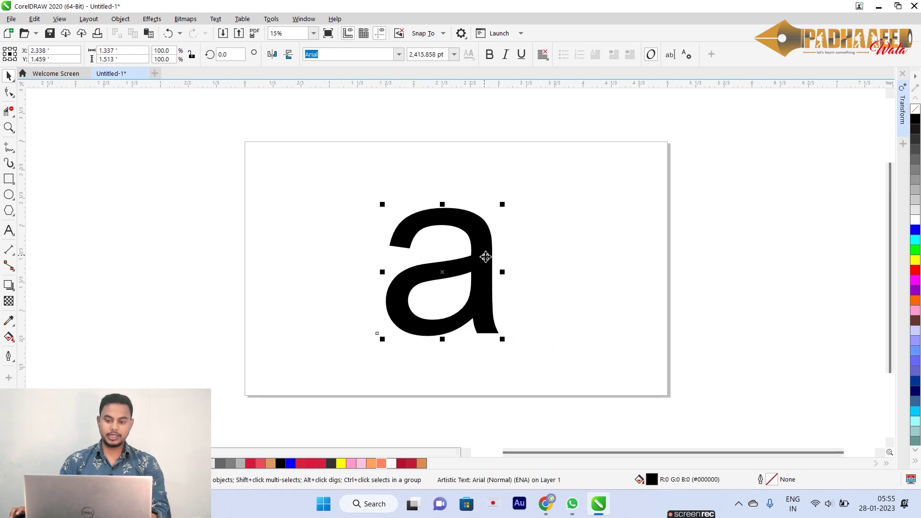
key(p)
Try rotating the letter freehand from its upper-left corner and undo the rotation
click(485, 258)
drag(395, 199, 412, 224)
key(ctrl+z)
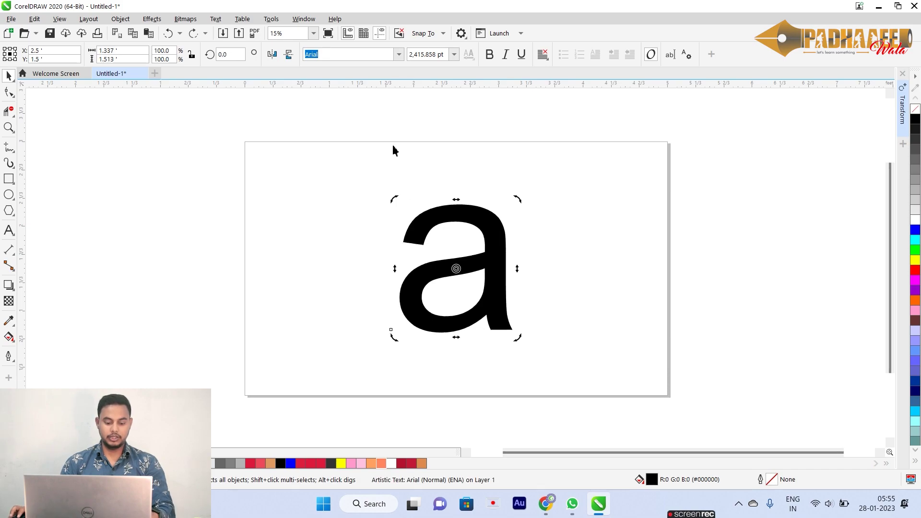
Mirror the letter both horizontally and vertically, and reverse both mirrorings to restore its upright orientation
click(271, 56)
click(288, 56)
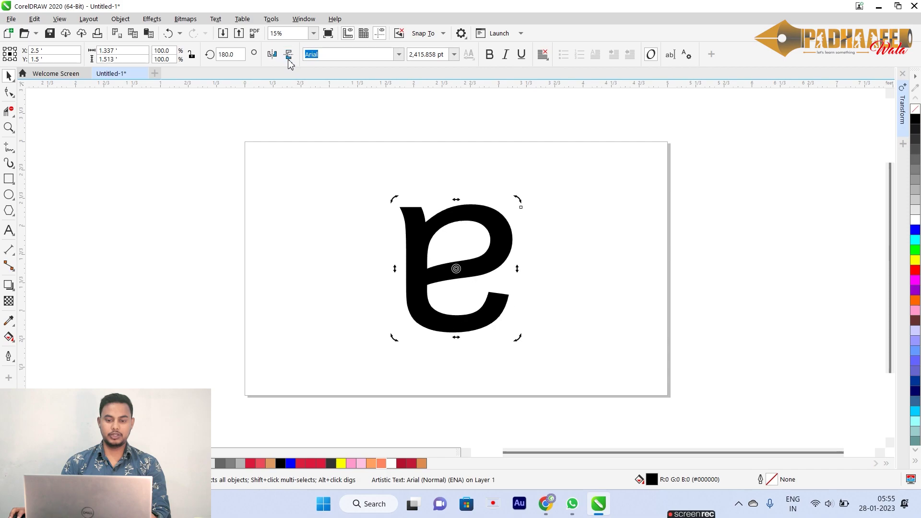
click(288, 55)
click(272, 56)
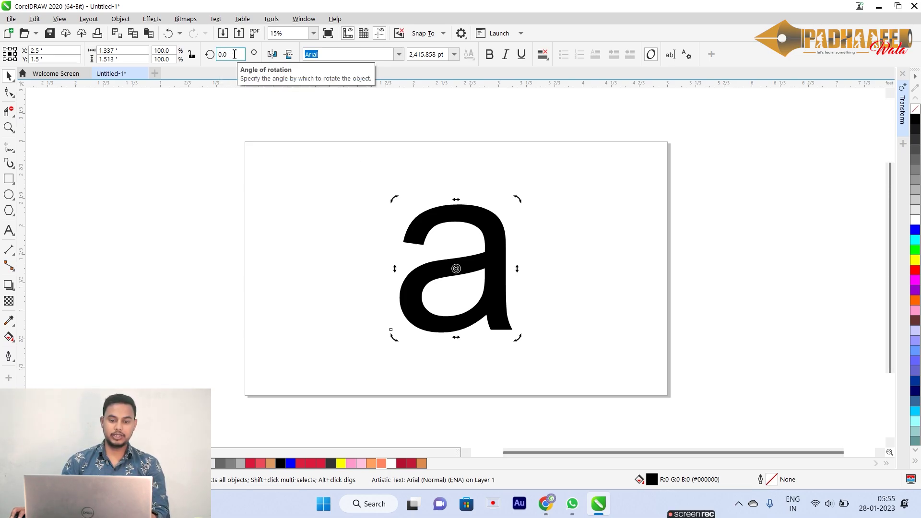
Set the letter's angle of rotation to 30 degrees and change it to 50 degrees
double_click(235, 54)
text(30)
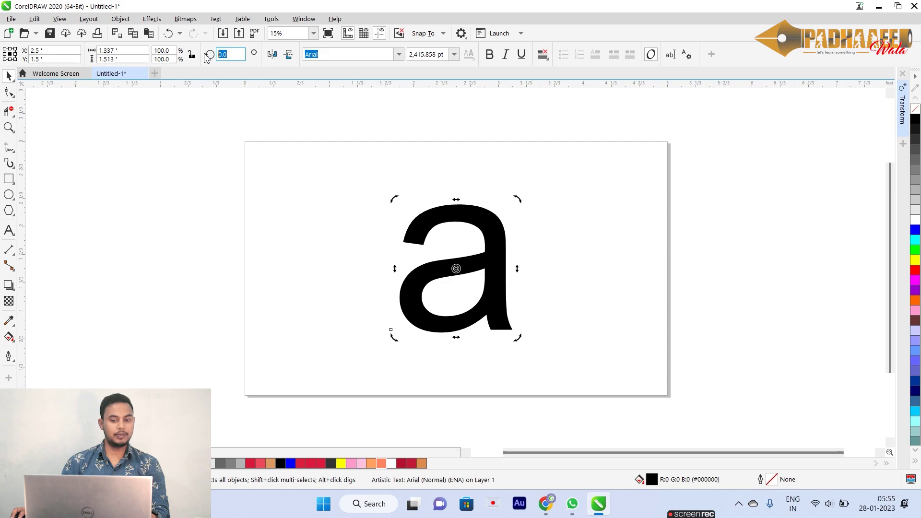
key(Return)
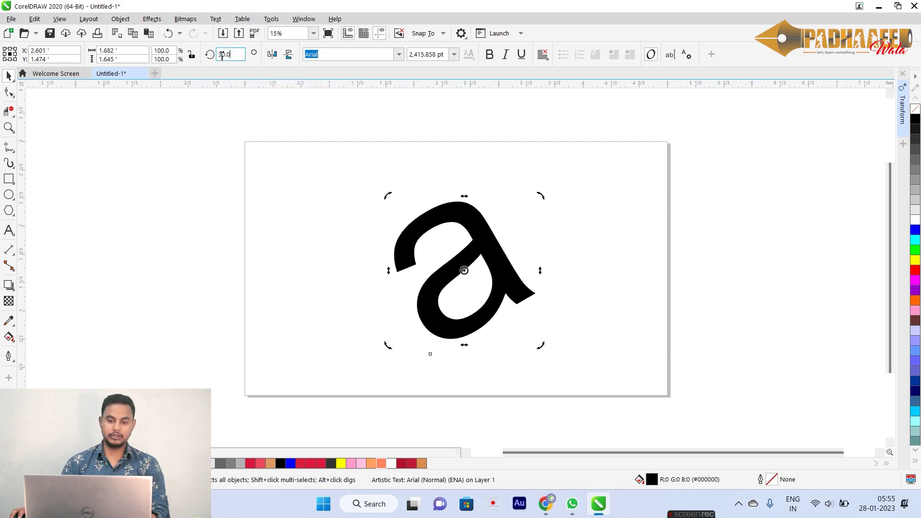
double_click(221, 54)
text(50)
key(Return)
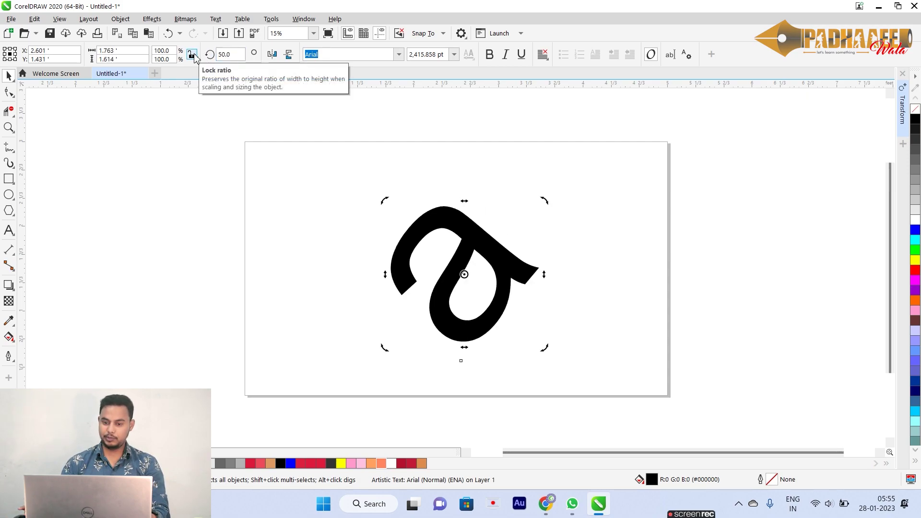
Set the letter's angle of rotation to 270 degrees and reset it to 0
double_click(224, 54)
text(270)
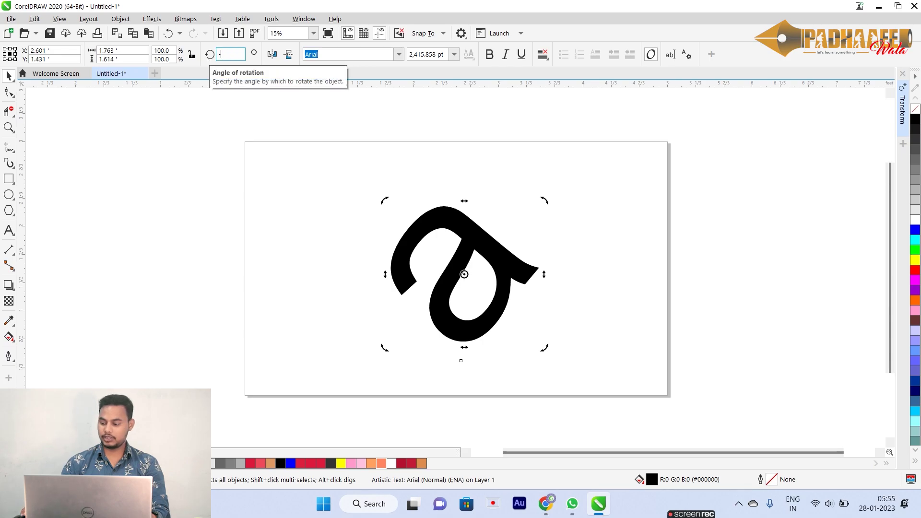
key(Return)
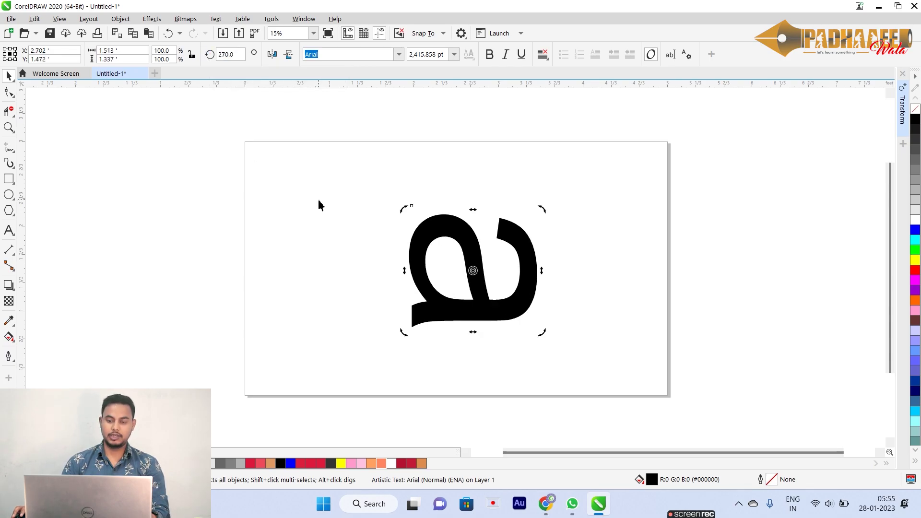
double_click(223, 54)
text(0)
key(Return)
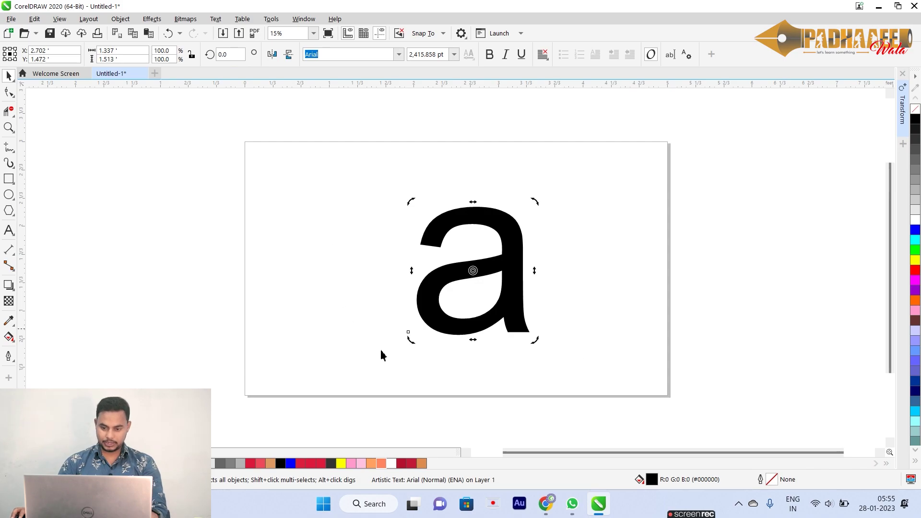
Rotate the letter freehand to about 52 degrees and back to nearly upright, and try skewing it from its upper edge
click(474, 265)
click(476, 267)
scroll(472, 259, up, 2)
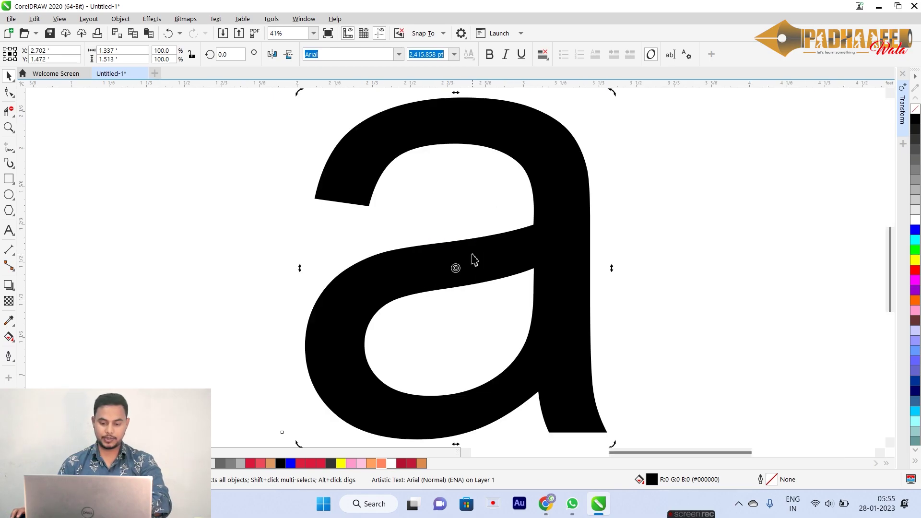
scroll(534, 225, down, 2)
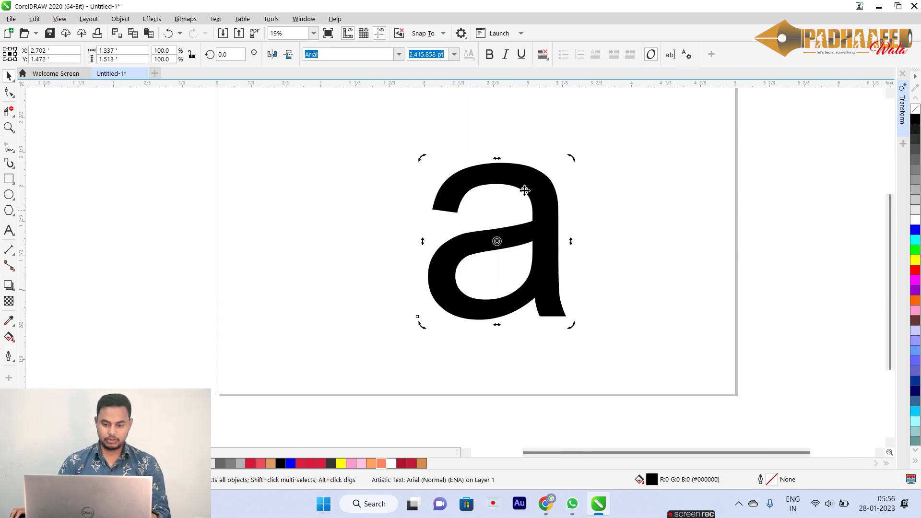
drag(421, 158, 418, 244)
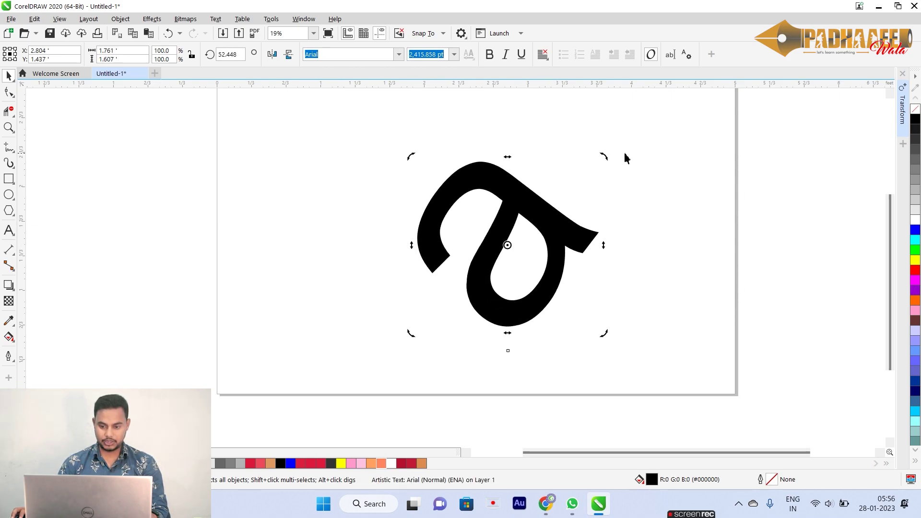
drag(609, 154, 637, 263)
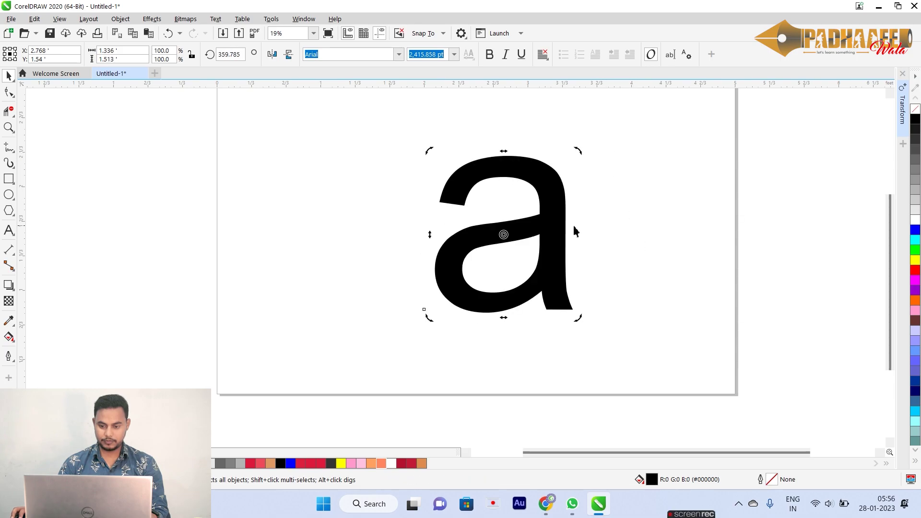
drag(503, 150, 403, 191)
key(ctrl+z)
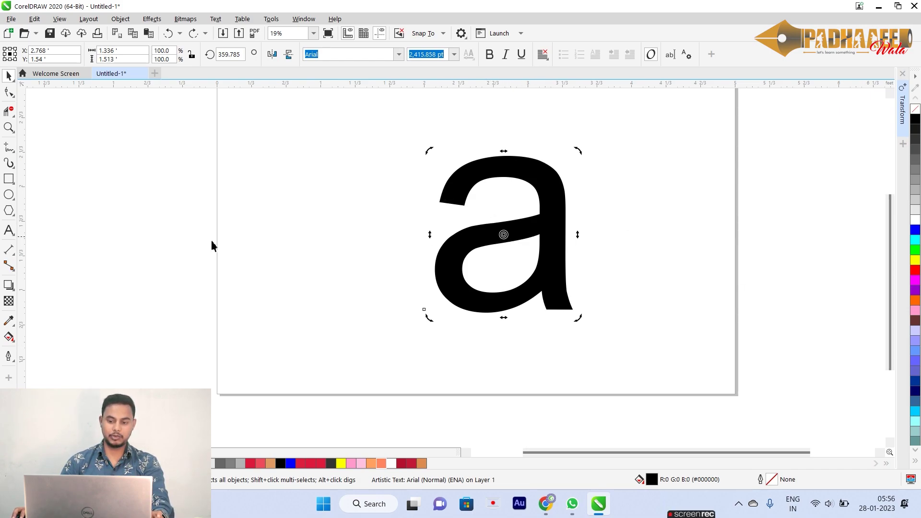
Draw a circle about 1.5 ft in diameter over the page's left edge, show its rotation handles, and delete it
click(9, 194)
mouse_move(126, 173)
mouse_down()
mouse_move(271, 319)
mouse_move(264, 312)
mouse_up()
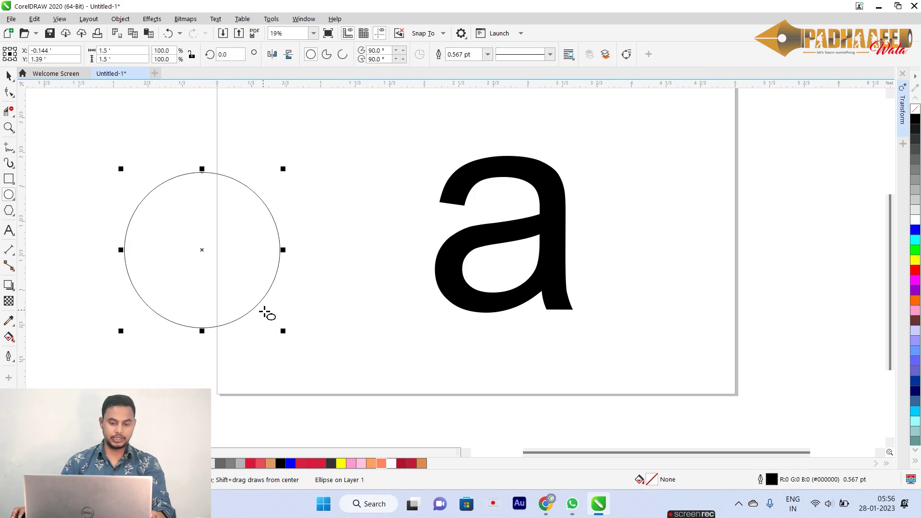
key(space)
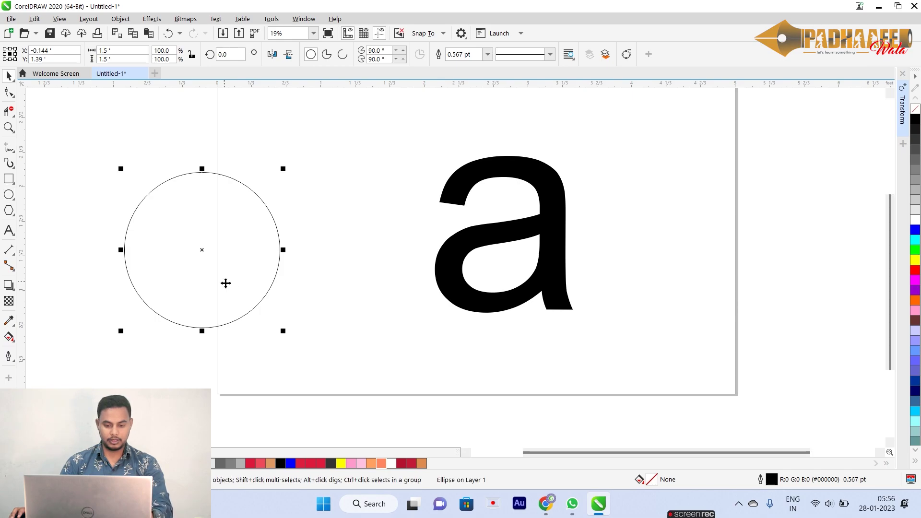
click(210, 260)
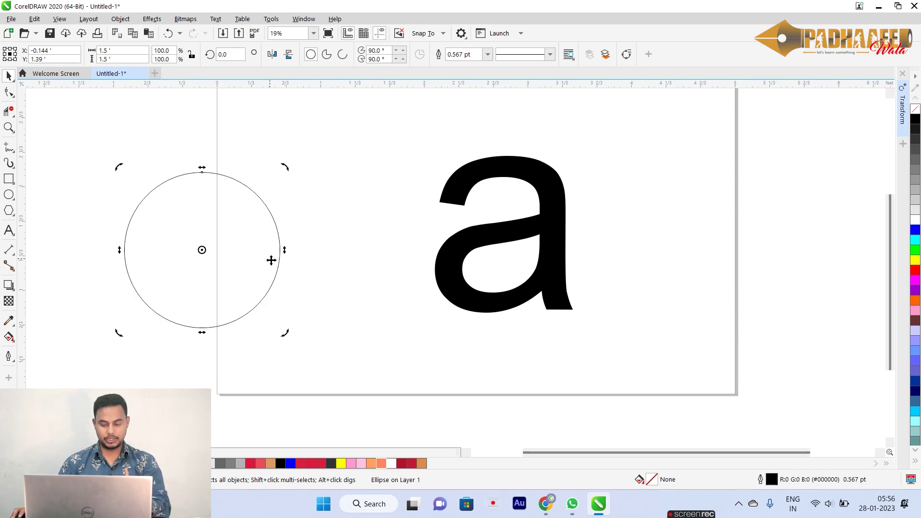
key(Delete)
Rotate the letter "a" freehand about its centre to an angle of about 9 degrees
click(532, 223)
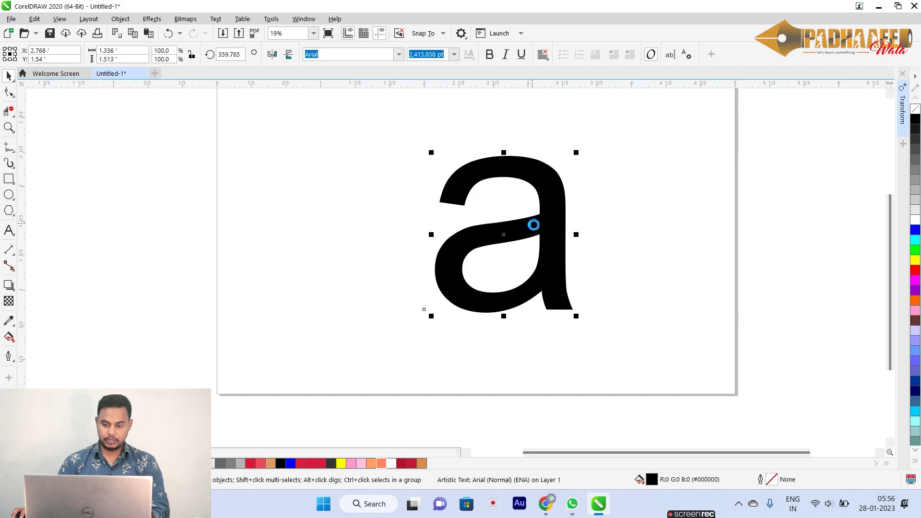
click(534, 235)
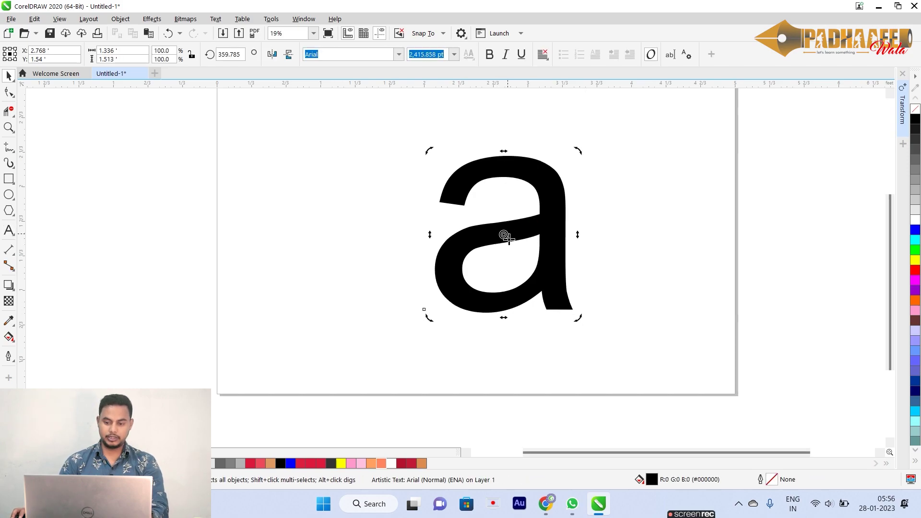
drag(580, 150, 542, 178)
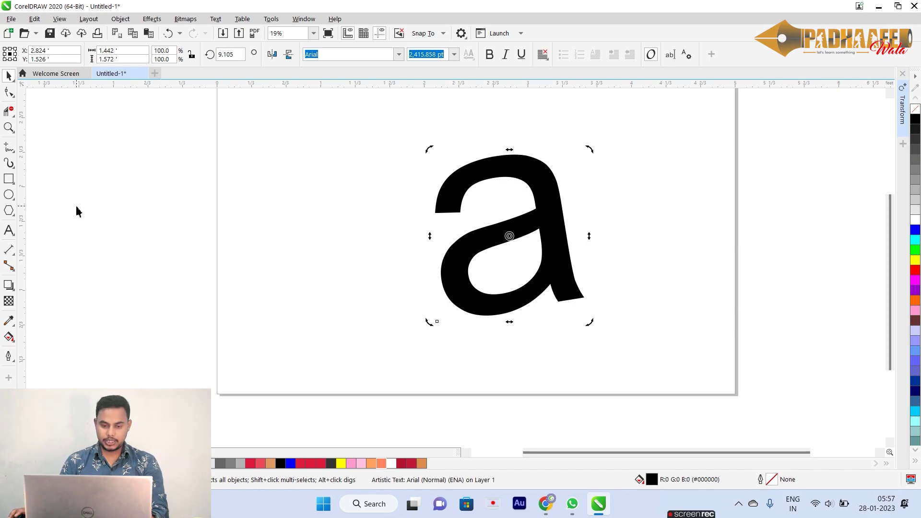
Draw a thin blue-filled rectangle about 1.6 ft wide beside the letter and add a copy rotated about 89 degrees to form a cross
click(8, 179)
drag(148, 239, 321, 244)
key(space)
click(915, 231)
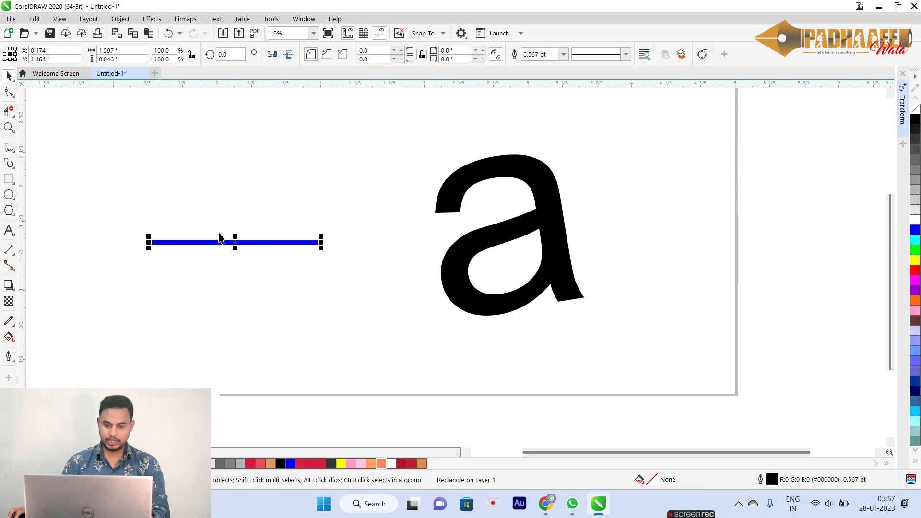
click(254, 242)
drag(325, 252, 241, 199)
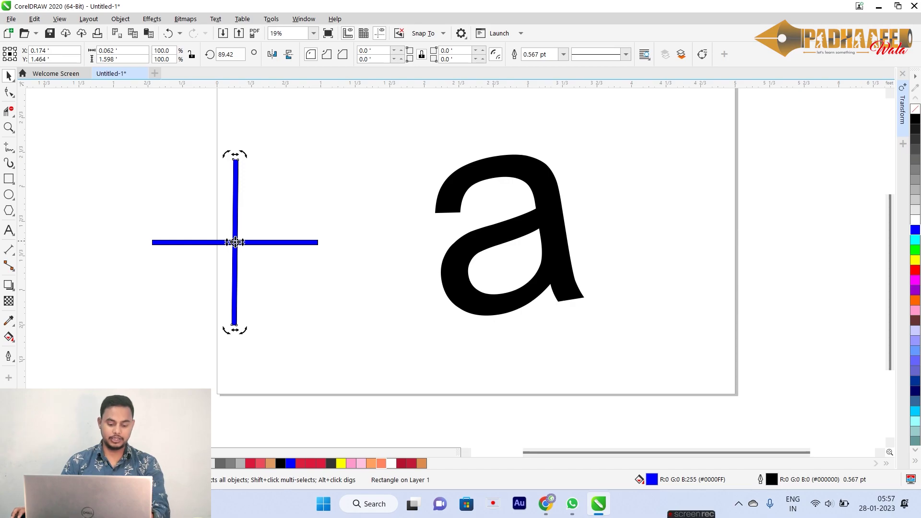
Delete the letter "a" and place a copy of the vertical blue bar near the middle of the page
click(501, 222)
key(Delete)
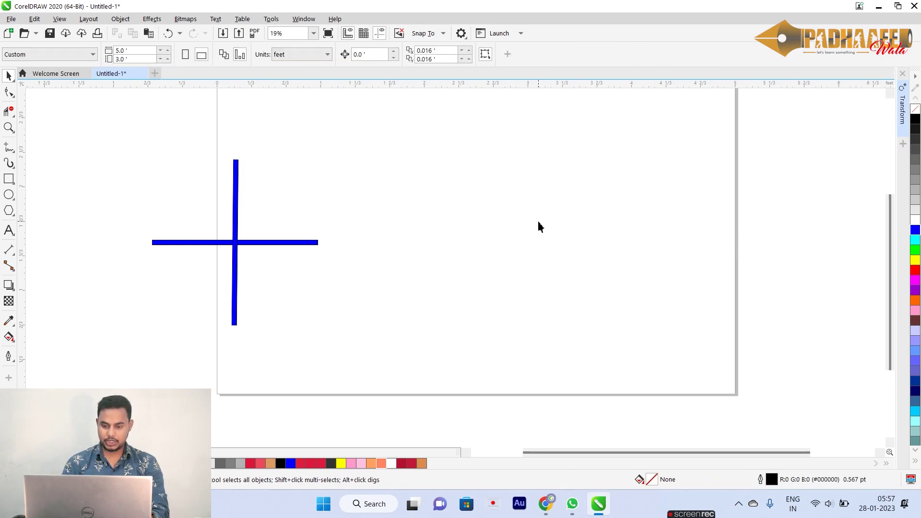
click(236, 175)
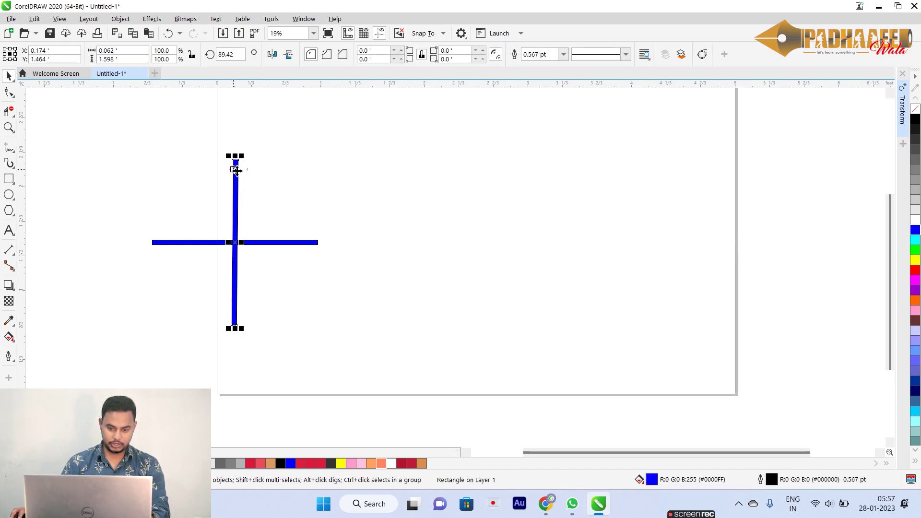
drag(235, 172, 493, 180)
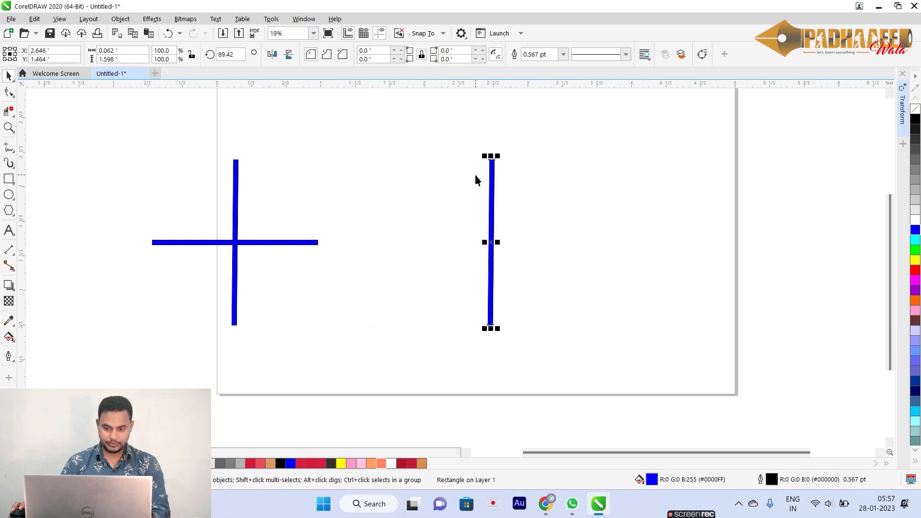
Move the copied bar's rotation centre toward its lower end and add two rotated copies around it, the second at about 185 degrees
click(490, 185)
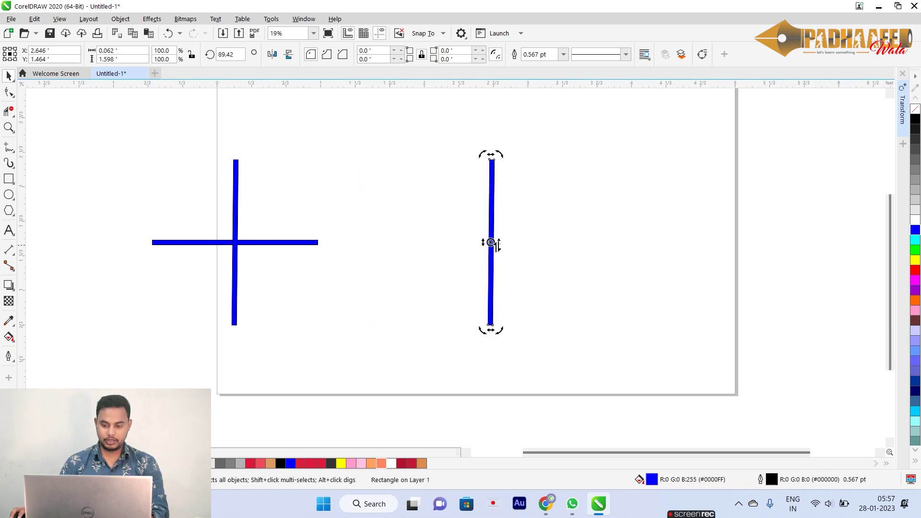
drag(491, 242, 493, 279)
mouse_move(482, 155)
mouse_down()
mouse_move(436, 242)
mouse_move(429, 230)
mouse_up()
drag(389, 202, 394, 288)
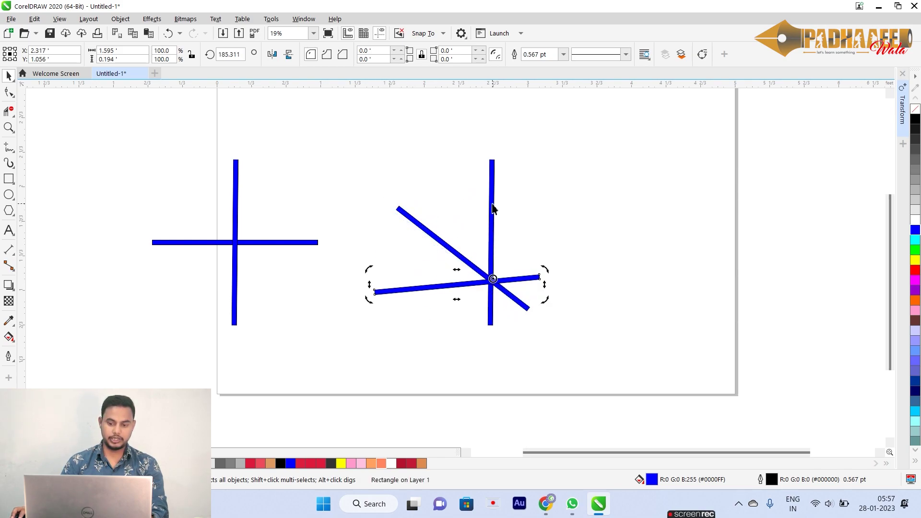
Place another copy of the cross's vertical bar near the page's right edge and add rotated copies around a centre near its upper end
drag(237, 188, 648, 190)
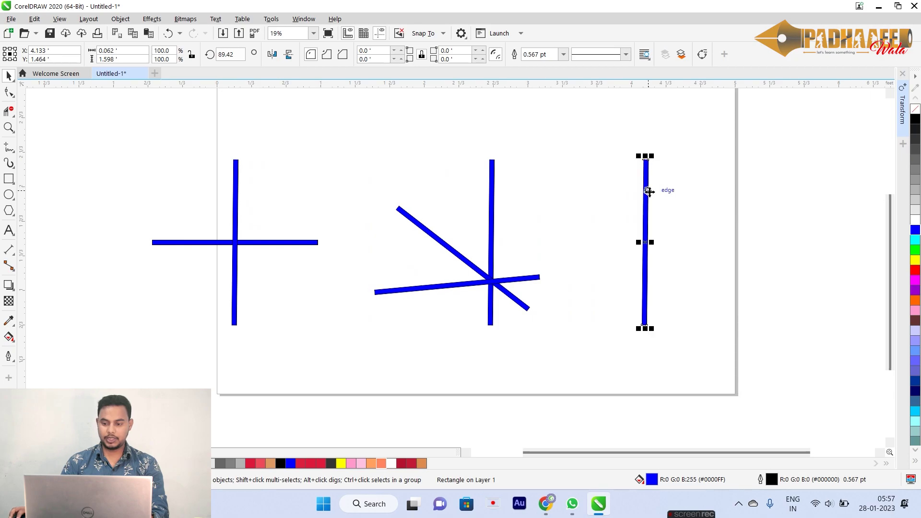
drag(645, 242, 644, 193)
drag(637, 156, 650, 226)
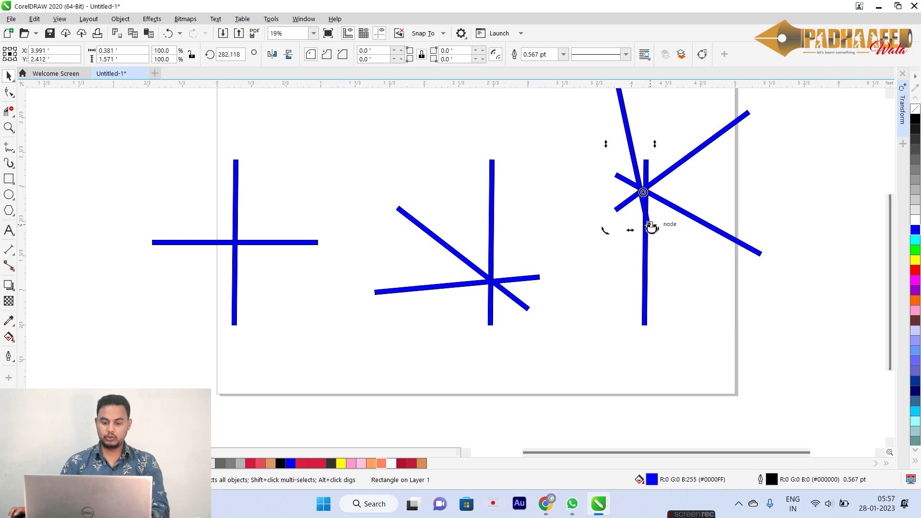
Repeat the last rotated duplication four more times around the same centre near the page's right edge
key(ctrl+r)
key(ctrl+r)
key(ctrl+r)
key(ctrl+r)
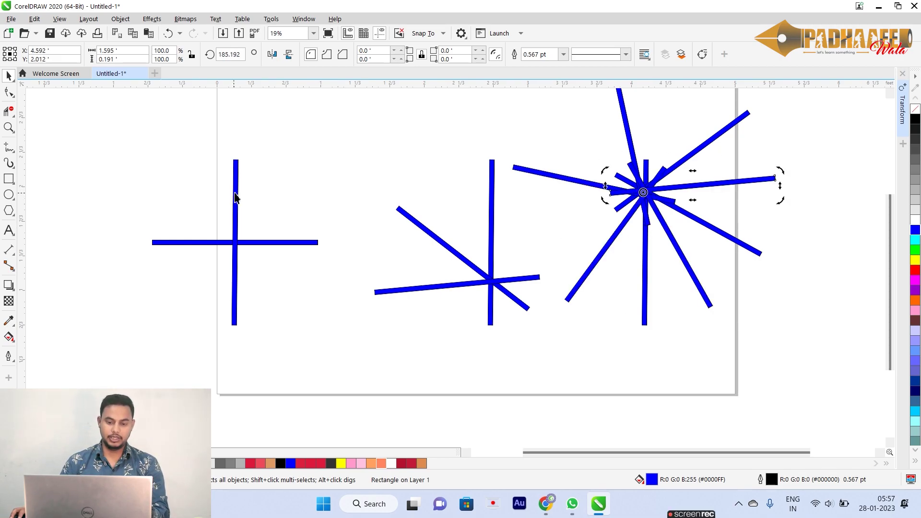
Place a copy of the cross's vertical bar, shortened to about 0.83 ft, in the page's upper left with its rotation centre at the lower end
drag(235, 196, 336, 159)
drag(337, 286, 338, 245)
mouse_move(336, 176)
mouse_down()
mouse_move(352, 132)
mouse_move(351, 198)
mouse_up()
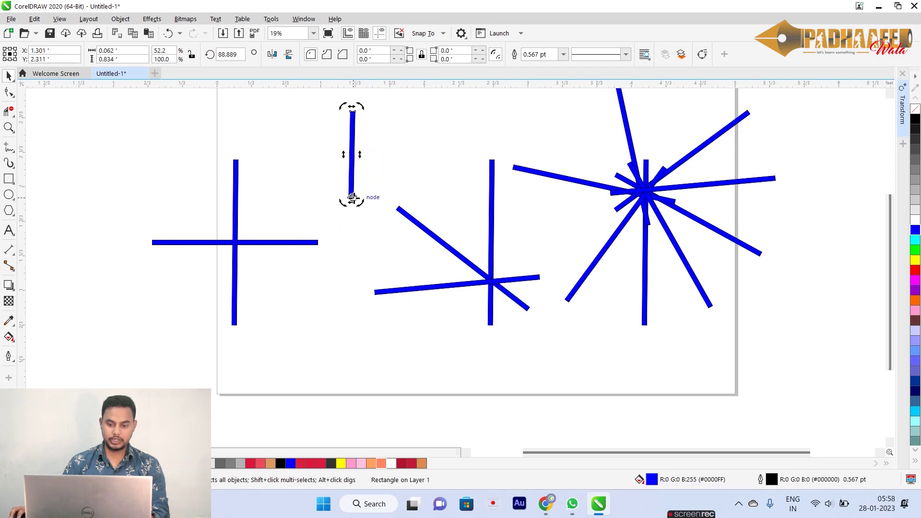
Add a rotated copy of the short bar and repeat the duplication around its lower end until the rays complete a full circle
drag(341, 109, 324, 144)
key(ctrl+r)
key(ctrl+r)
key(ctrl+r)
key(ctrl+r)
key(ctrl+r)
key(ctrl+r)
key(ctrl+r)
key(ctrl+r)
key(ctrl+r)
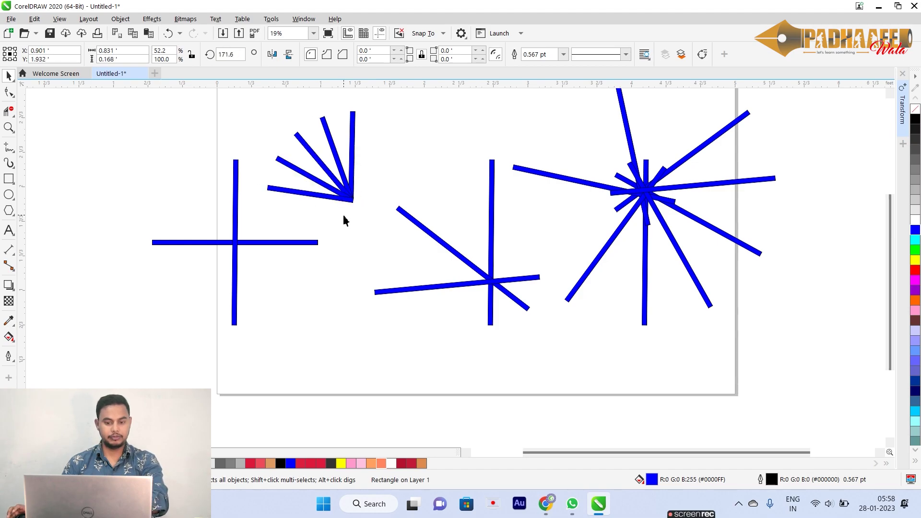
key(ctrl+r)
key(ctrl+r)
key(ctrl+r)
key(ctrl+r)
key(ctrl+r)
key(ctrl+r)
key(ctrl+r)
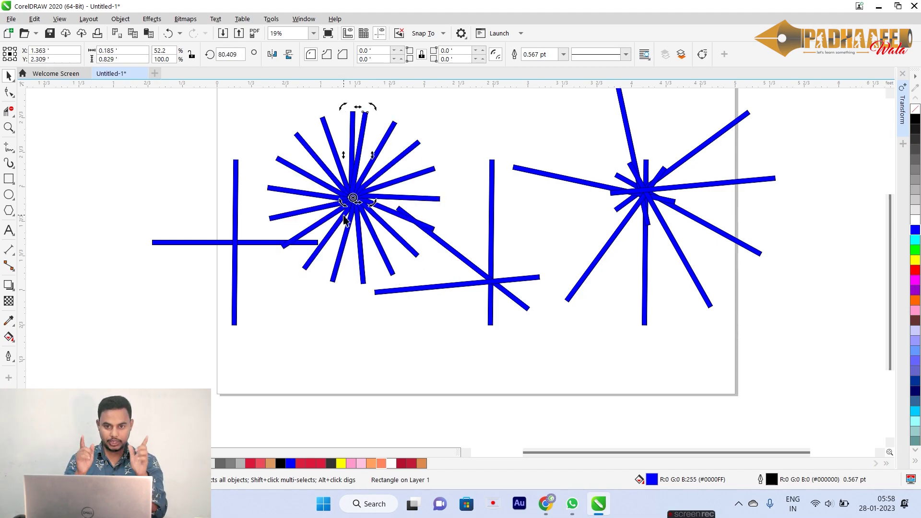
Clear all objects from the page and draw a narrow upright ellipse about 0.19 ft wide and 1.04 ft tall
key(ctrl+a)
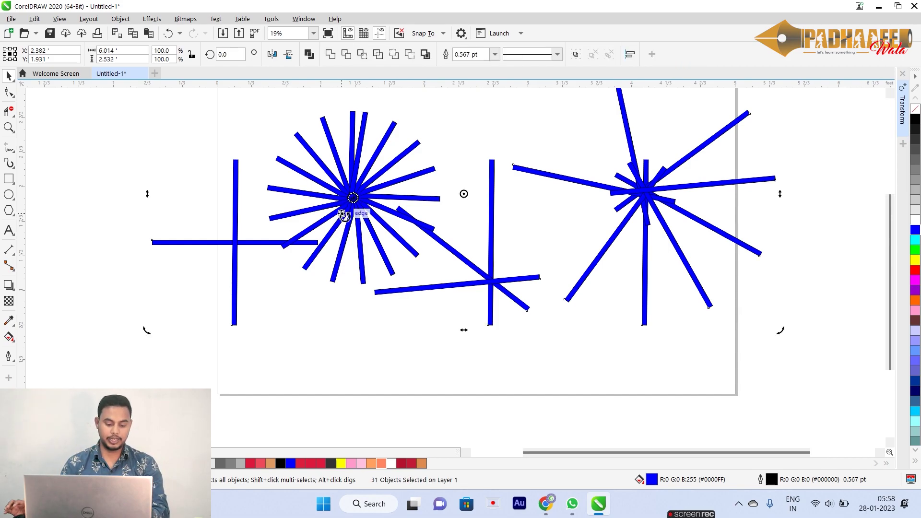
key(Delete)
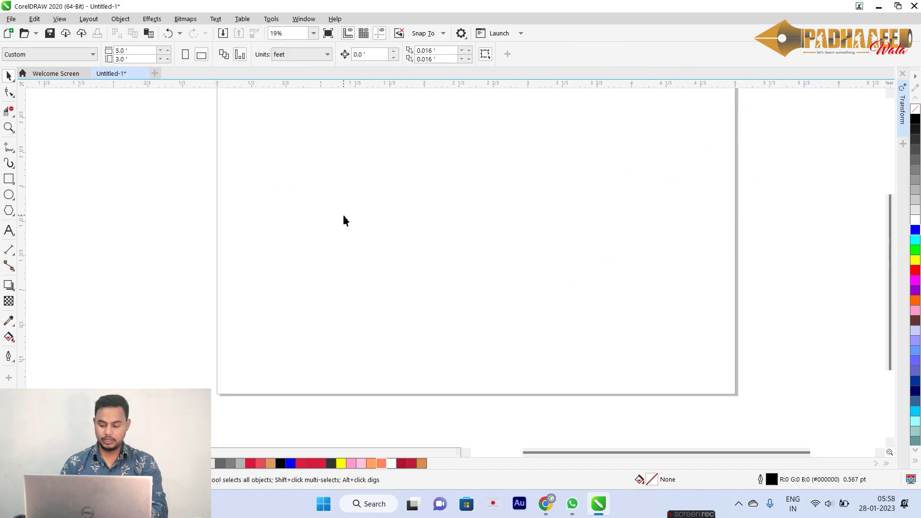
click(8, 195)
drag(389, 151, 412, 262)
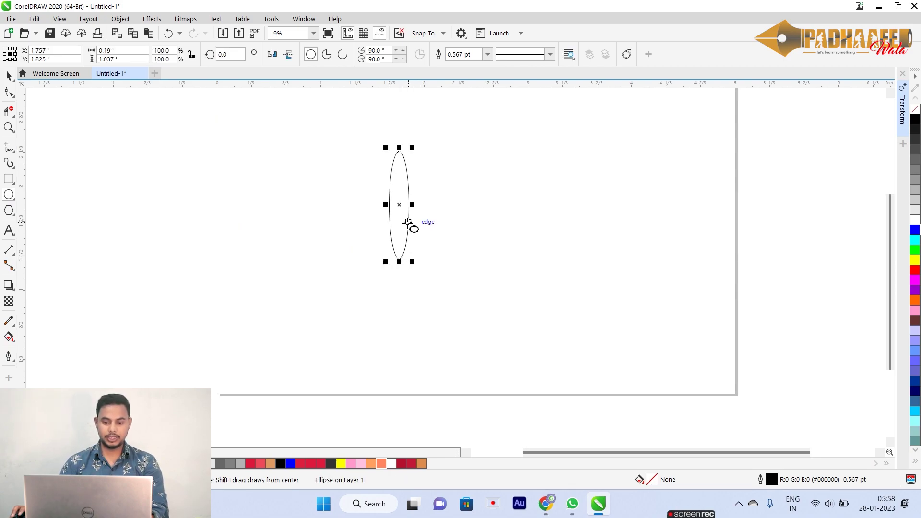
Shift the ellipse's rotation centre to its lower end and add a copy rotated about 23° around it
key(space)
click(401, 205)
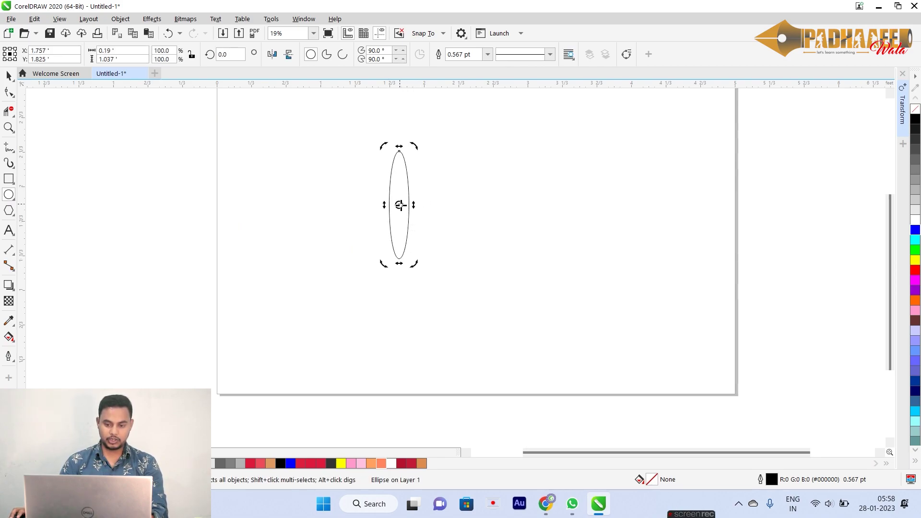
drag(400, 205, 400, 258)
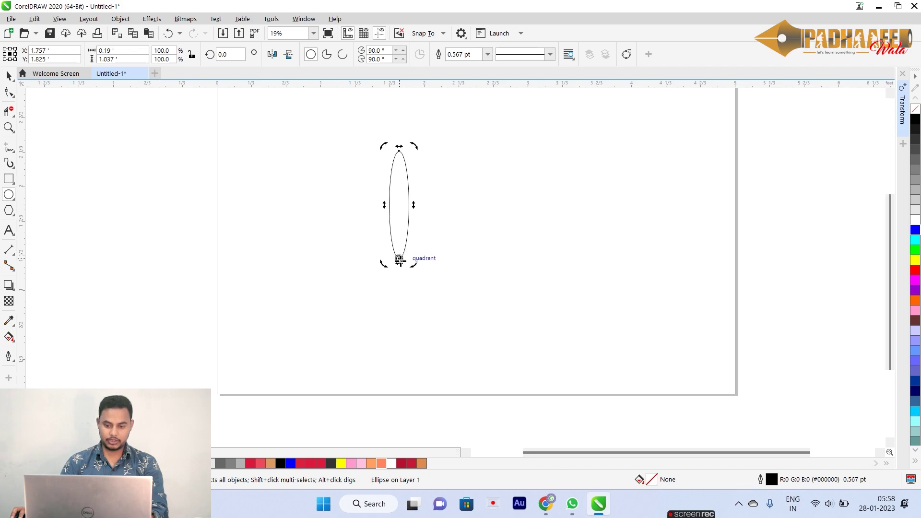
drag(384, 146, 360, 190)
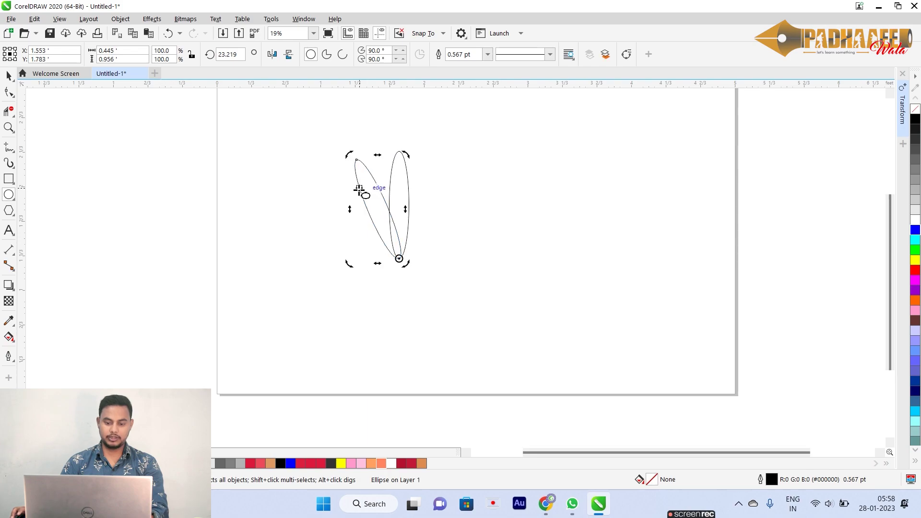
Repeat the rotated ellipse duplication around the shared lower end until the petals complete a full flower, and deselect it
key(ctrl+r)
key(ctrl+r)
key(ctrl+r)
key(ctrl+r)
key(ctrl+r)
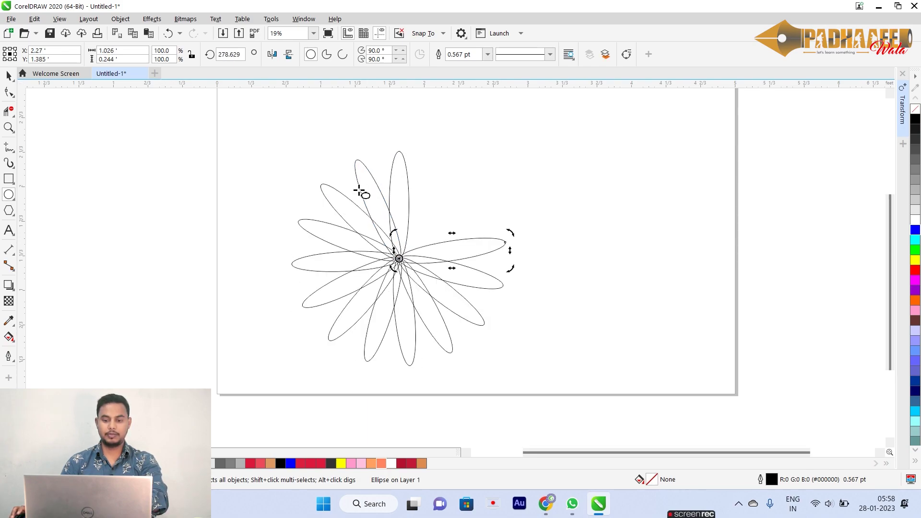
click(585, 172)
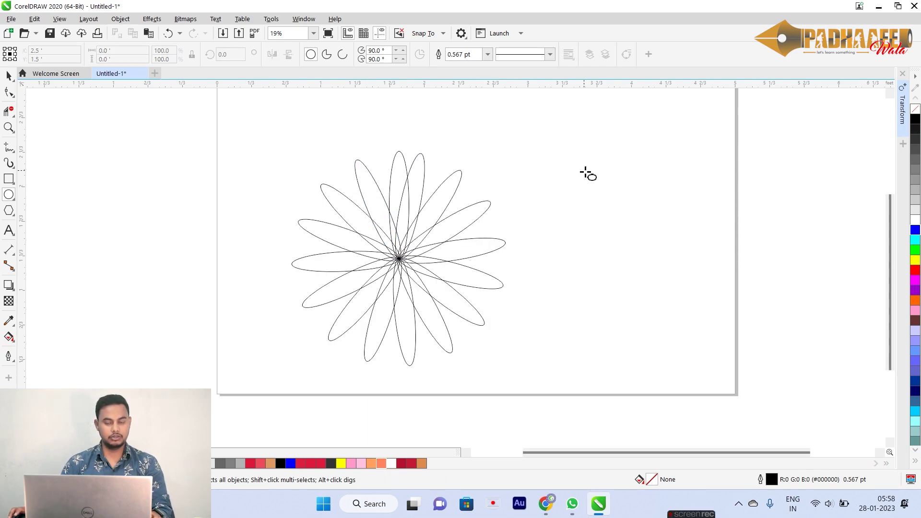
Delete the whole ellipse flower from the page
key(space)
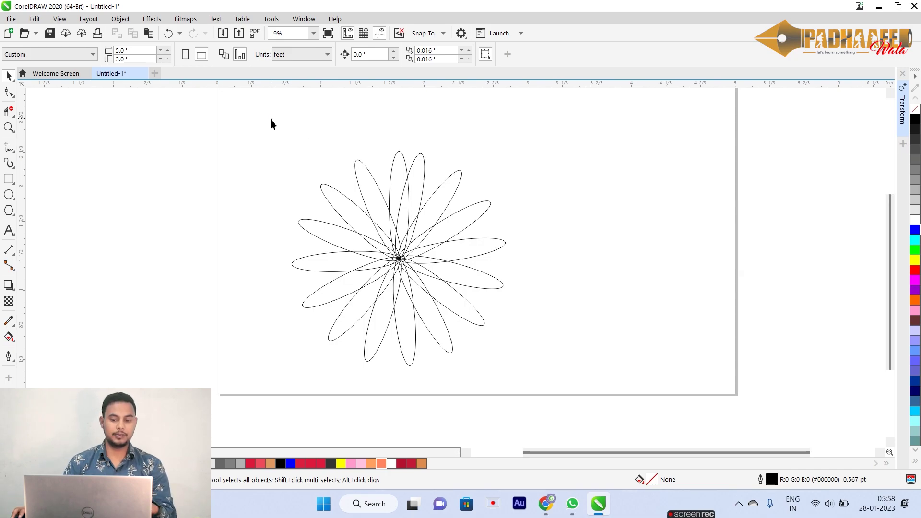
drag(575, 391, 575, 391)
key(Delete)
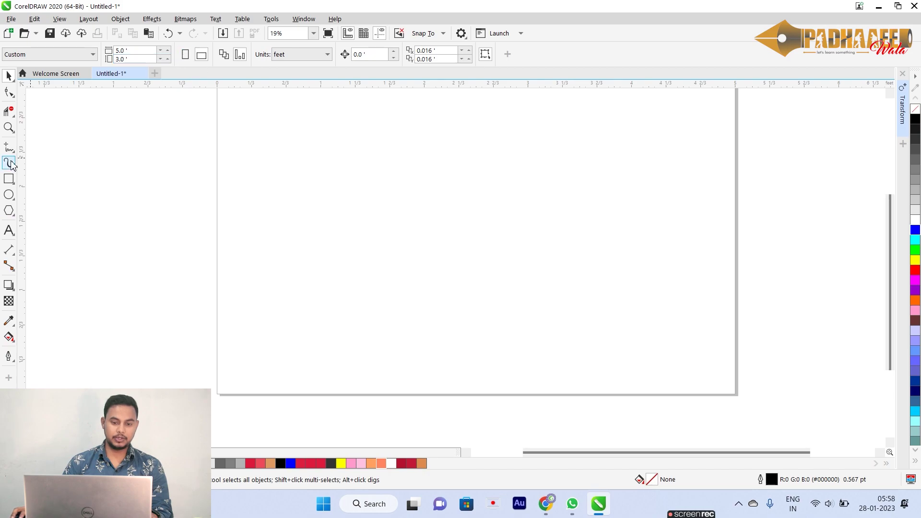
Draw a trial rectangle about 1.57 by 1 ft, show its rotation handles, and delete it
click(8, 179)
drag(401, 172, 564, 276)
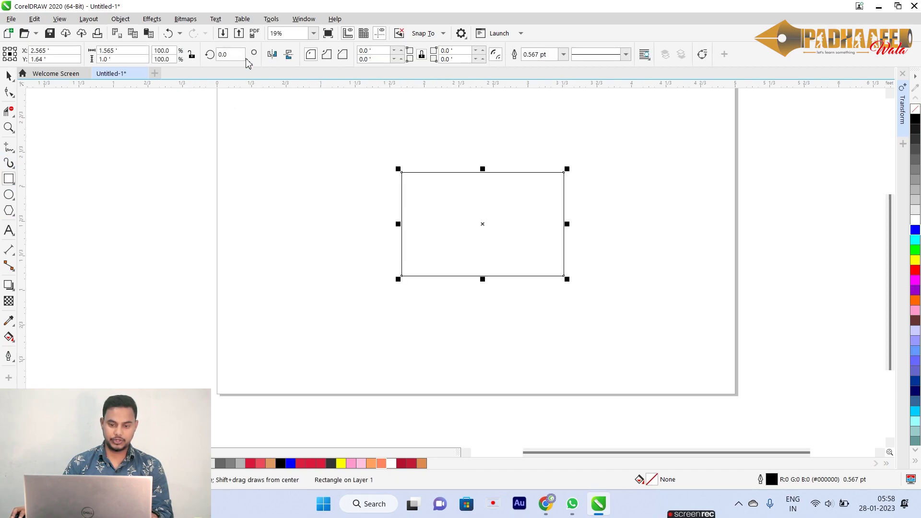
key(space)
click(483, 226)
click(483, 227)
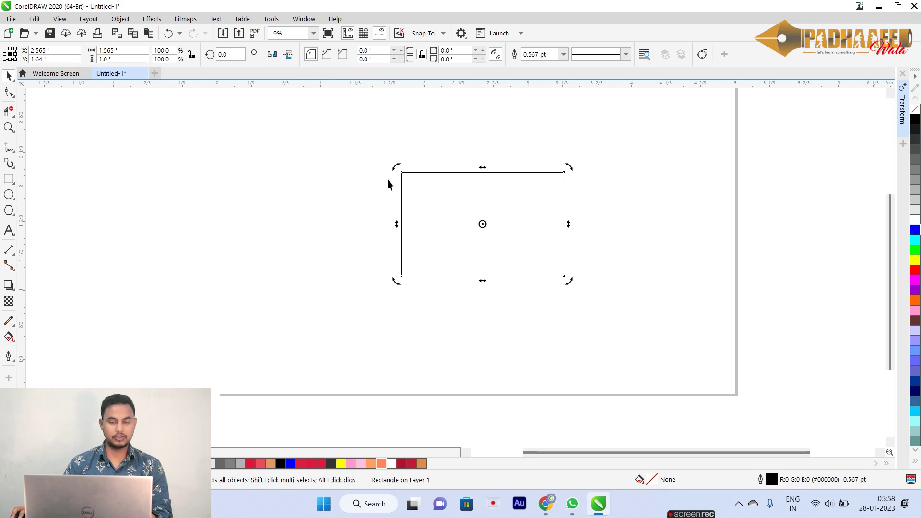
key(Delete)
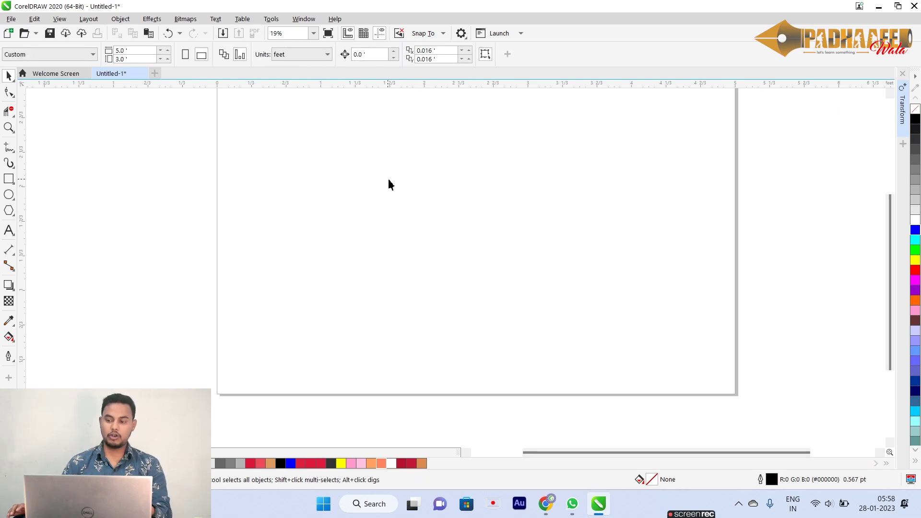
Show the Transform docker, close it, and reopen it from the list of dockers
click(902, 115)
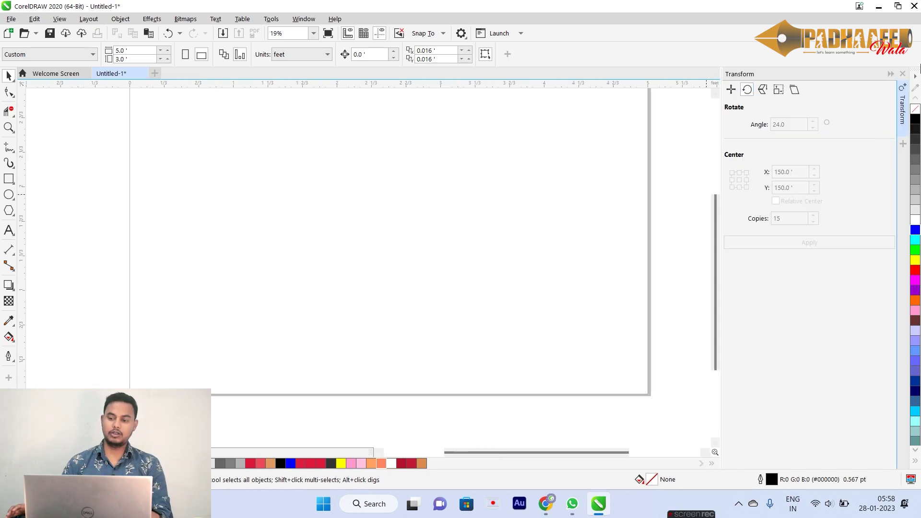
click(902, 73)
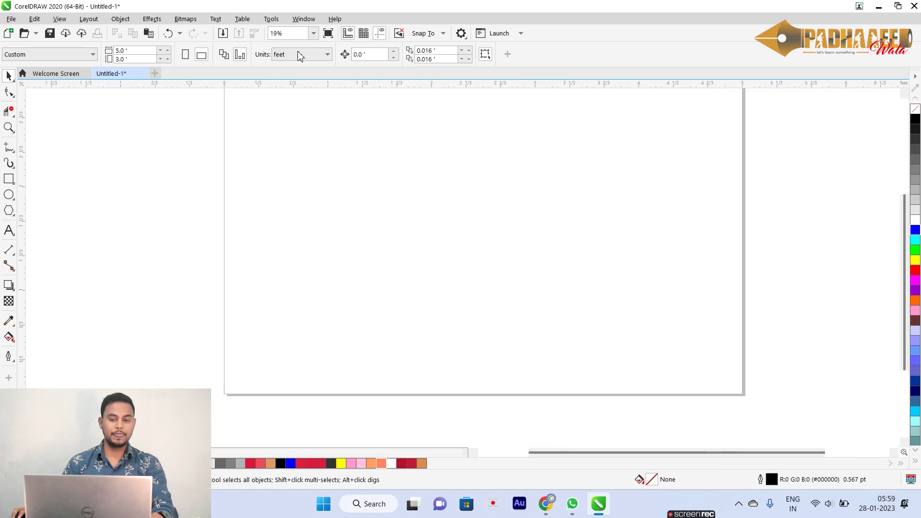
click(303, 21)
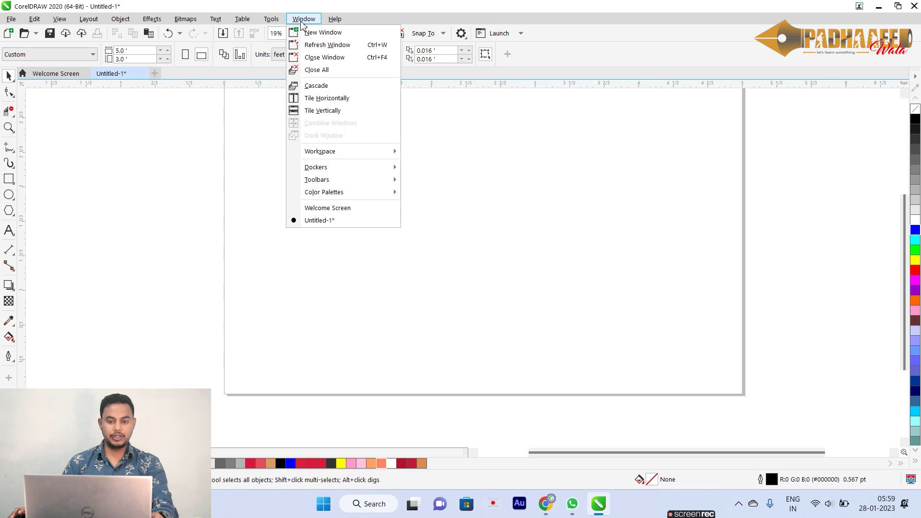
mouse_move(316, 170)
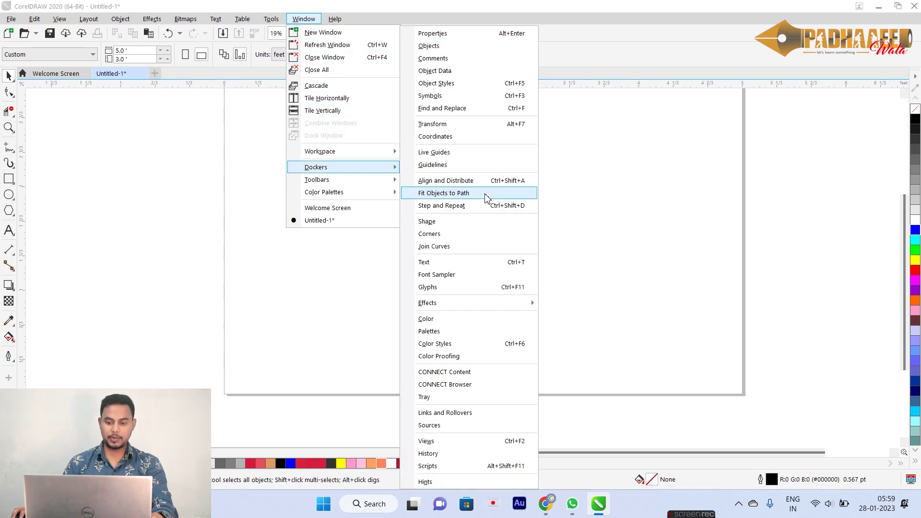
click(455, 126)
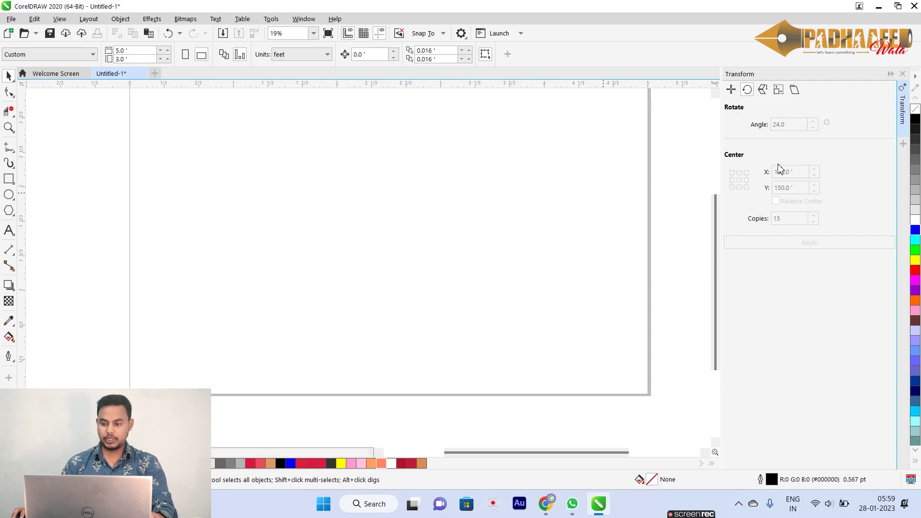
Draw a circle about 1.91 ft in diameter, move it towards the middle of the page, and deselect it
click(9, 194)
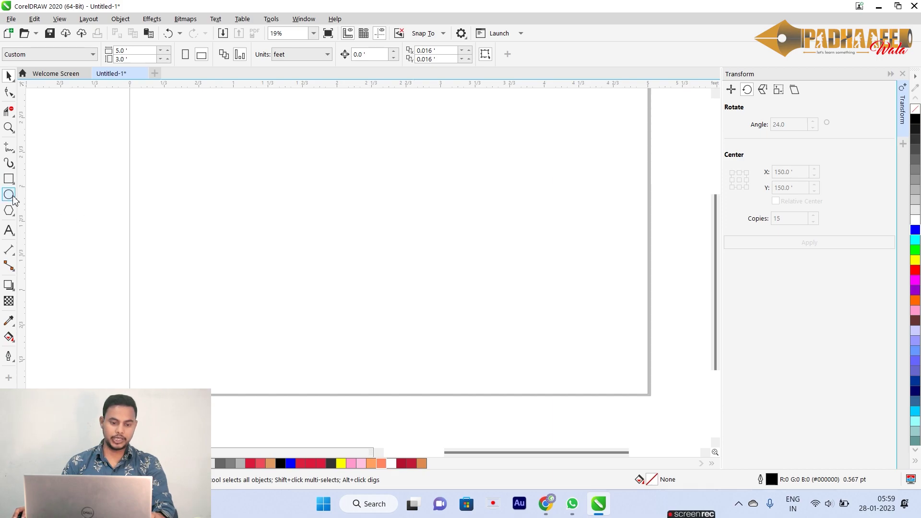
drag(263, 176, 461, 307)
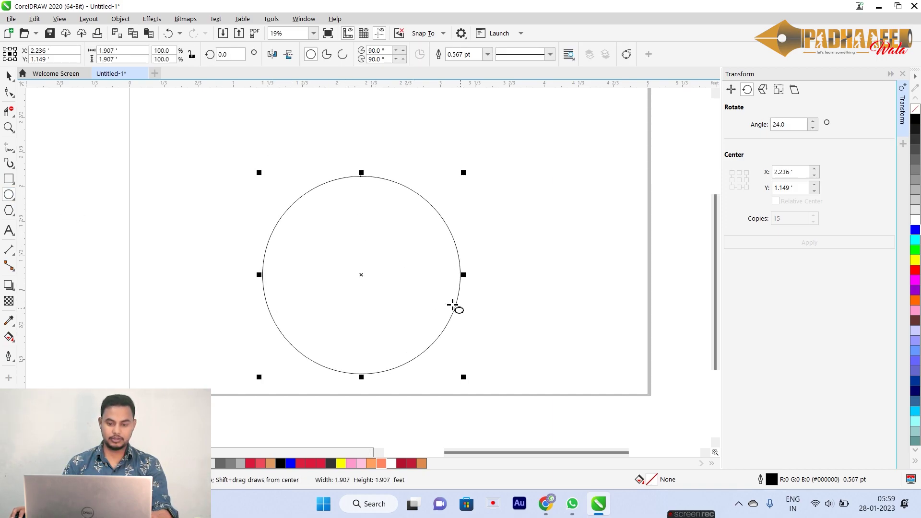
key(space)
drag(404, 286, 435, 233)
click(57, 202)
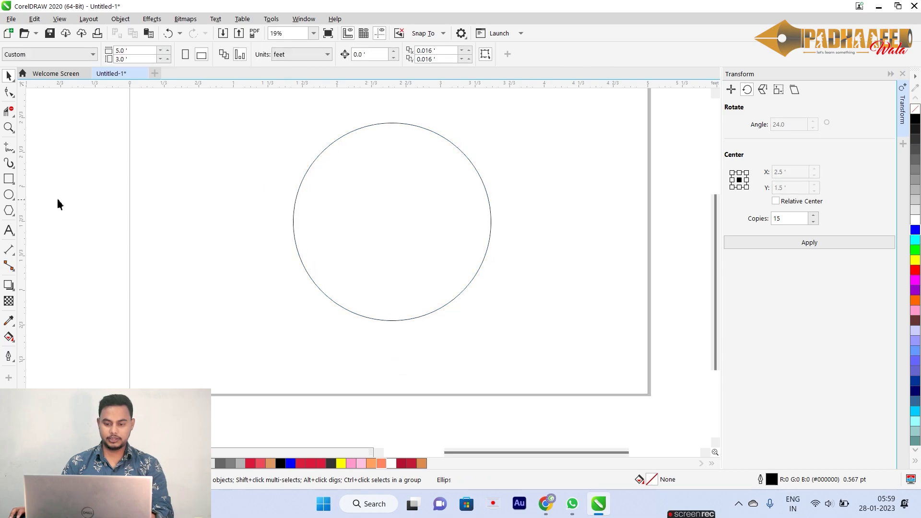
Draw a narrow upright rectangle about 0.06 by 0.66 ft inside the circle and align it with the circle's vertical centre line
click(9, 180)
drag(373, 165, 378, 233)
key(space)
key(ctrl+a)
key(c)
Select only the narrow rectangle and move it straight up to just inside the circle's upper edge
click(536, 216)
click(396, 198)
click(394, 191)
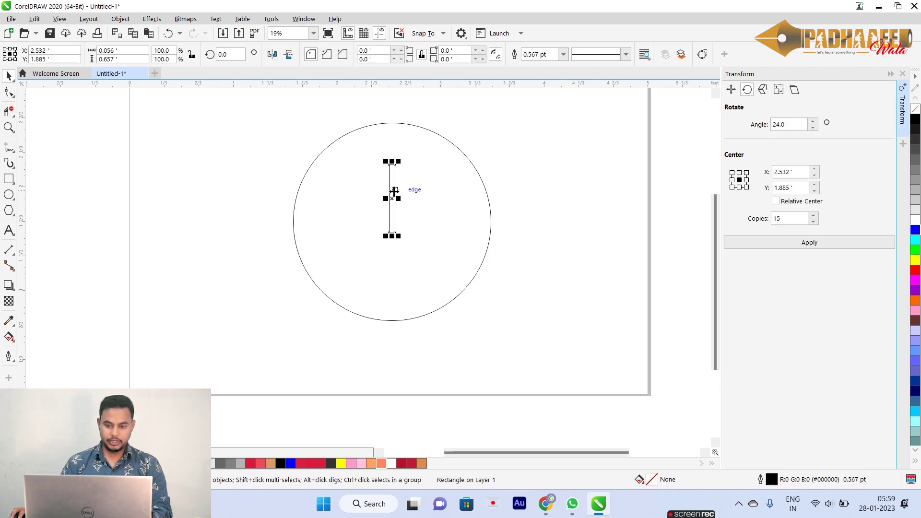
drag(394, 192, 394, 152)
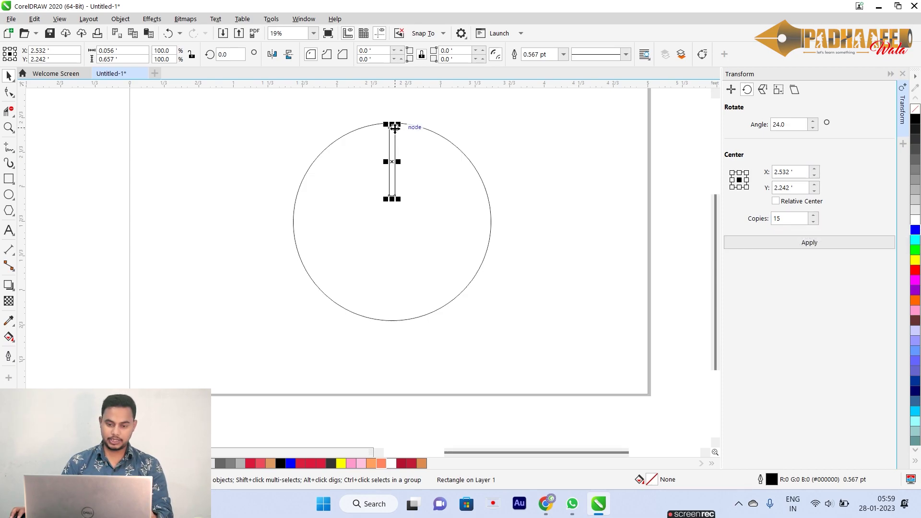
Shift the narrow rectangle's rotation centre down onto the centre of the circle
click(393, 162)
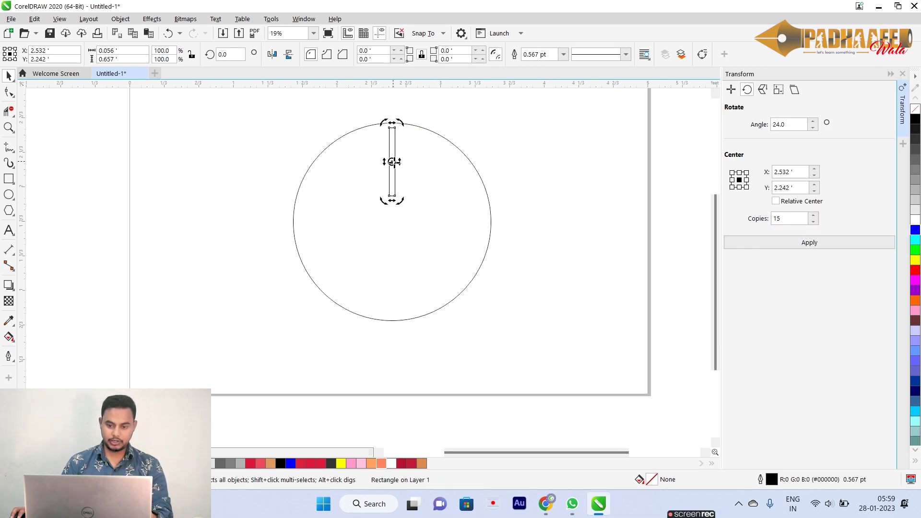
drag(393, 162, 393, 222)
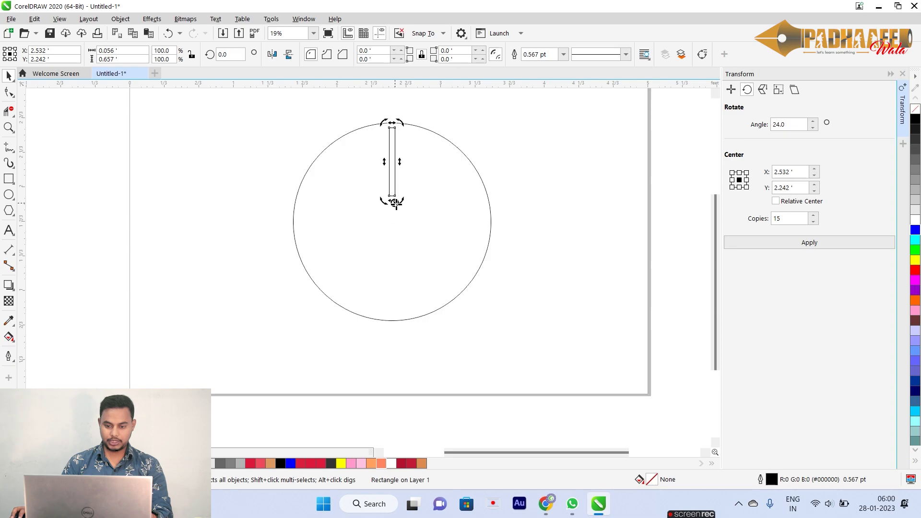
mouse_move(393, 220)
mouse_down()
mouse_move(392, 206)
mouse_move(392, 222)
mouse_up()
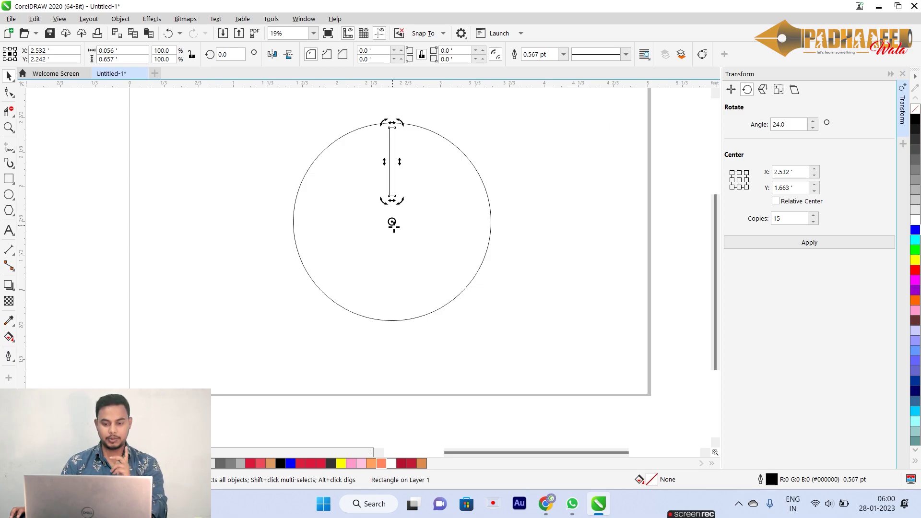
Check the snapping options for whether snapping to objects is enabled
click(58, 19)
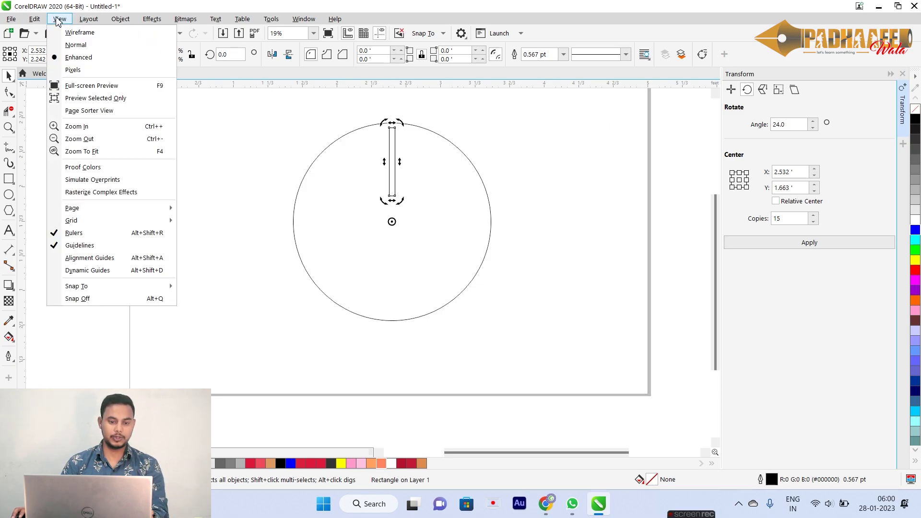
mouse_move(91, 288)
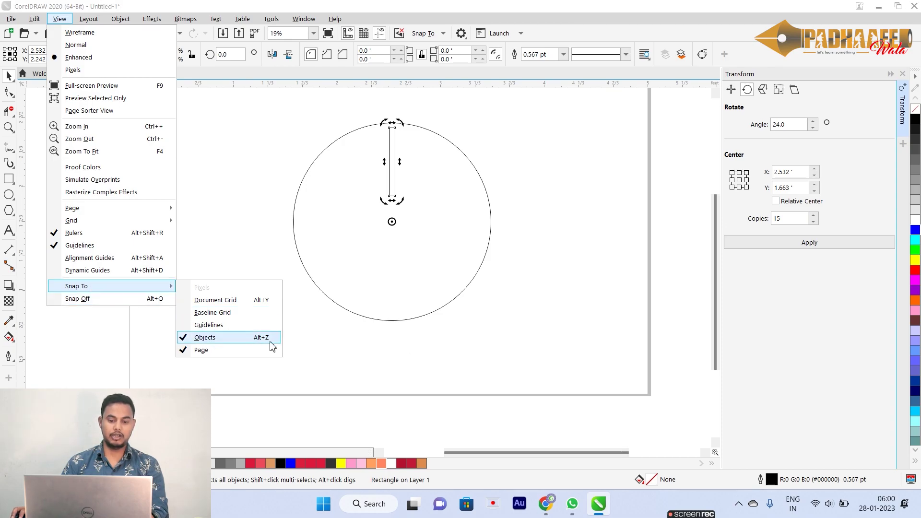
click(430, 271)
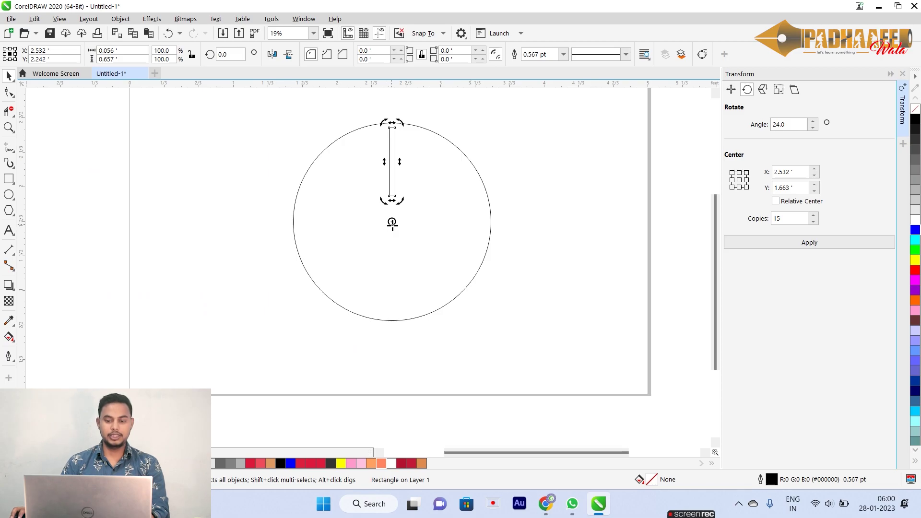
Draw a trial rectangle about 1.44 by 1.05 ft beside the circle, show its rotation centre, and delete it
click(9, 178)
drag(126, 217, 273, 325)
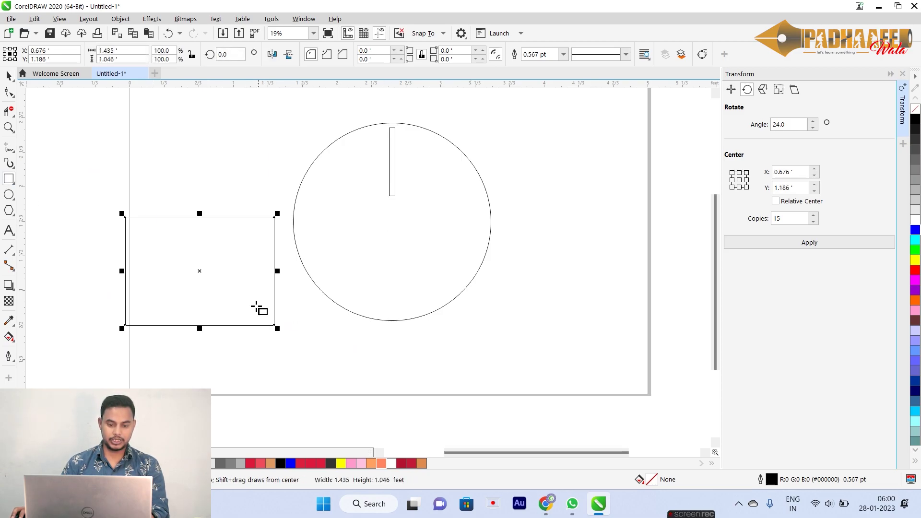
key(space)
click(222, 273)
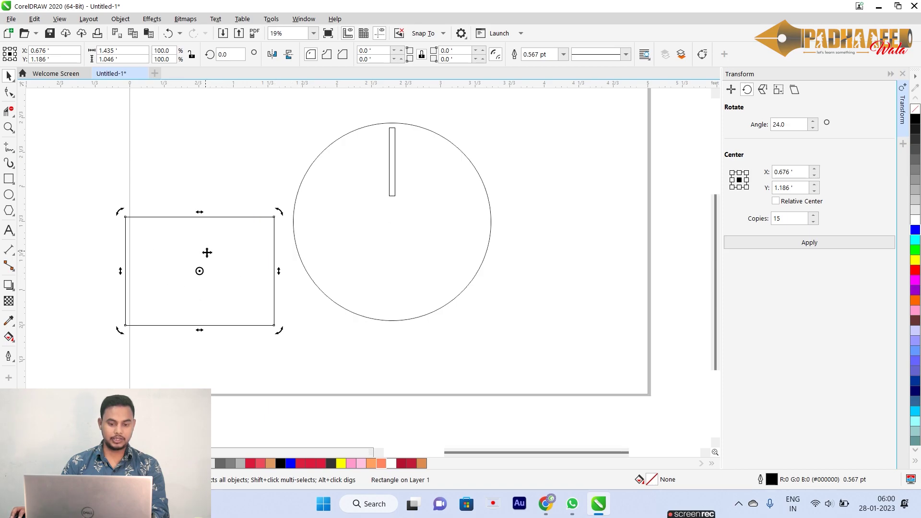
key(Delete)
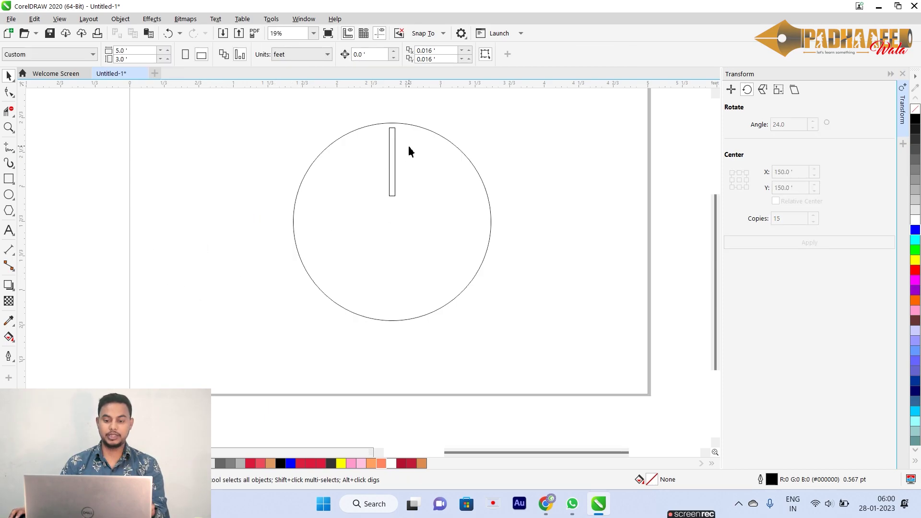
Add a rotated copy of the narrow rectangle around the circle's centre and repeat the duplication until the spokes fill the whole circle
double_click(392, 140)
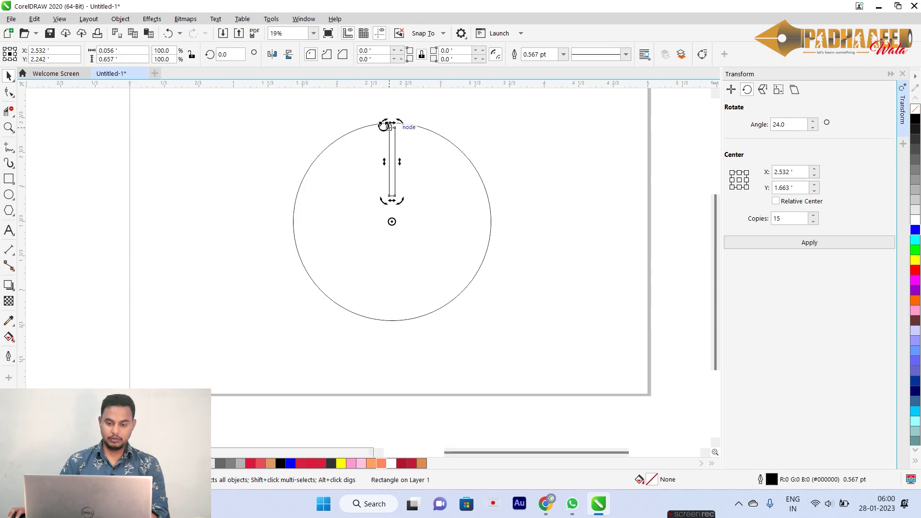
drag(383, 125, 354, 139)
key(ctrl+r)
key(ctrl+r)
key(ctrl+r)
key(ctrl+r)
key(ctrl+r)
key(ctrl+r)
key(ctrl+r)
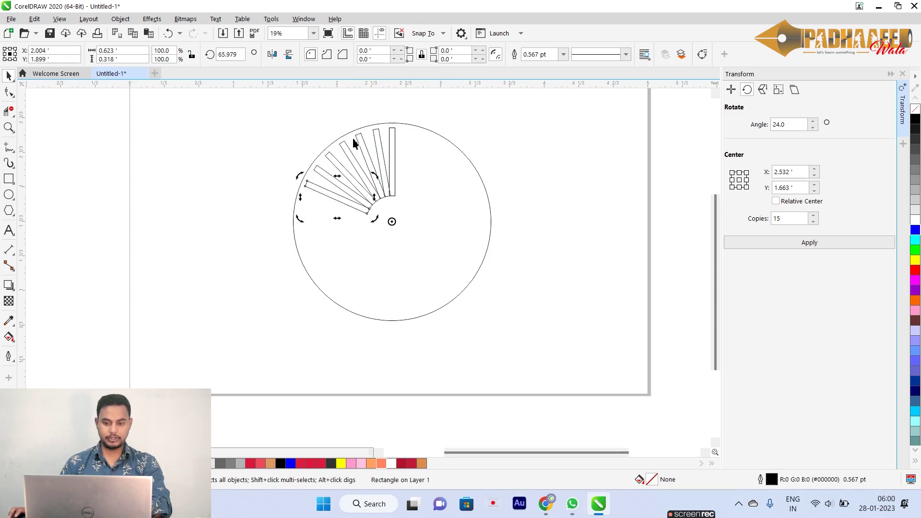
key(ctrl+r)
key(ctrl+r)
key(ctrl+r)
key(ctrl+r)
key(ctrl+r)
key(ctrl+r)
key(ctrl+r)
key(ctrl+r)
key(ctrl+r)
key(ctrl+r)
key(ctrl+r)
key(ctrl+r)
key(ctrl+r)
key(ctrl+r)
key(ctrl+r)
key(ctrl+r)
key(ctrl+r)
key(ctrl+r)
key(ctrl+r)
key(ctrl+r)
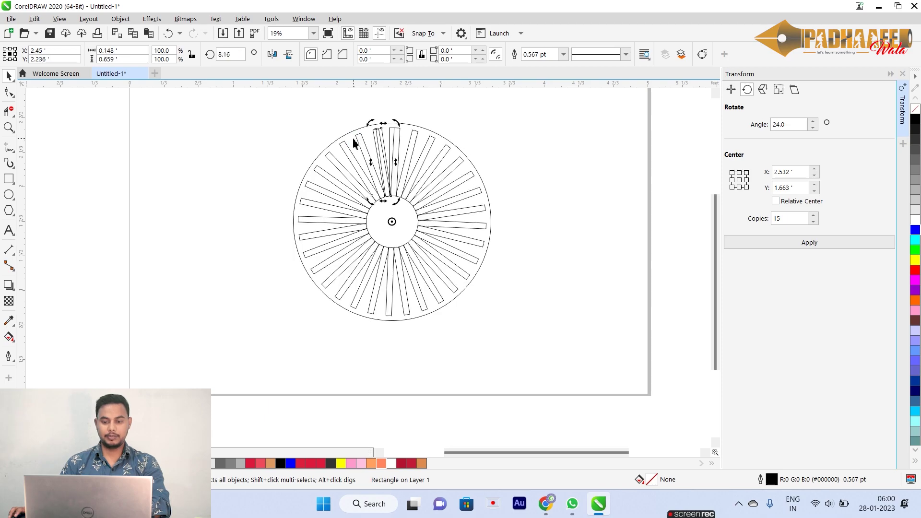
Inspect the overlapping spokes near the top of the circle and delete the whole drawing
click(190, 152)
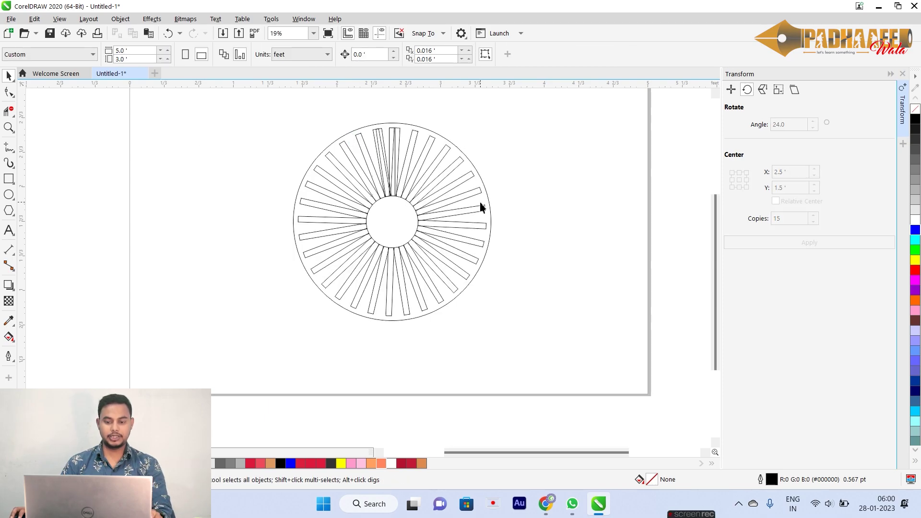
scroll(384, 147, up, 3)
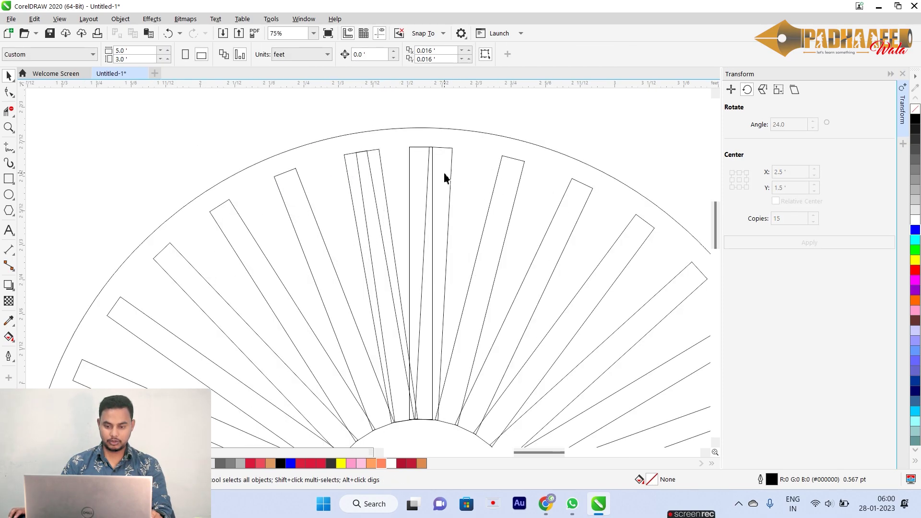
scroll(444, 178, down, 2)
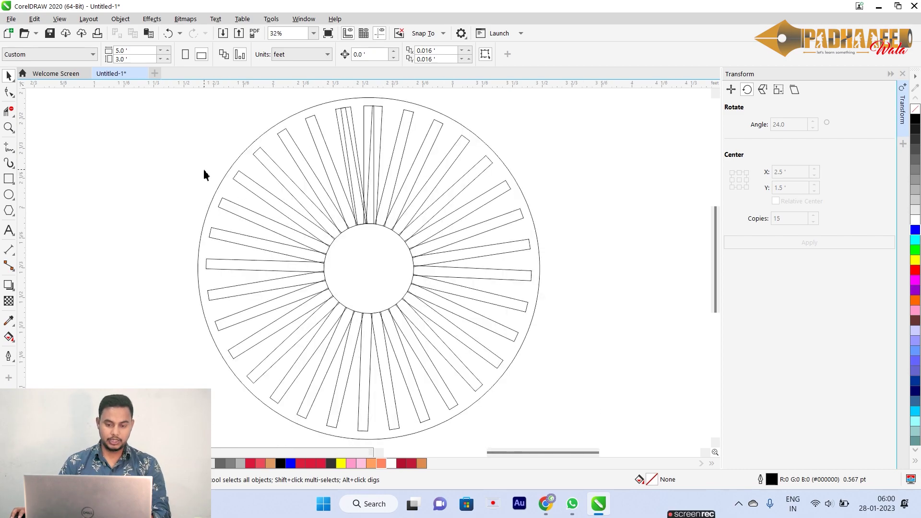
key(ctrl+a)
key(Delete)
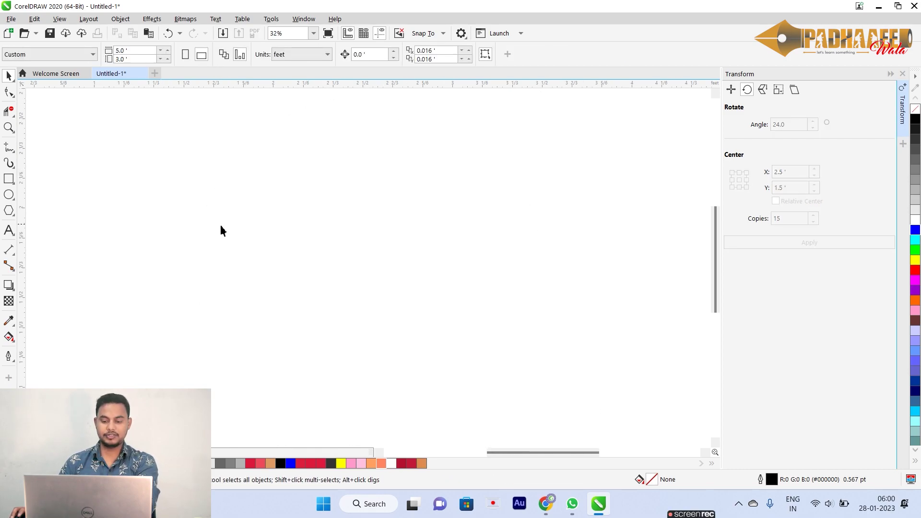
Draw a new circle and a narrow upright rectangle about 0.045 by 0.511 ft in its upper half
click(9, 194)
drag(248, 171, 503, 368)
key(space)
drag(395, 298, 384, 262)
click(9, 178)
drag(360, 154, 369, 246)
key(space)
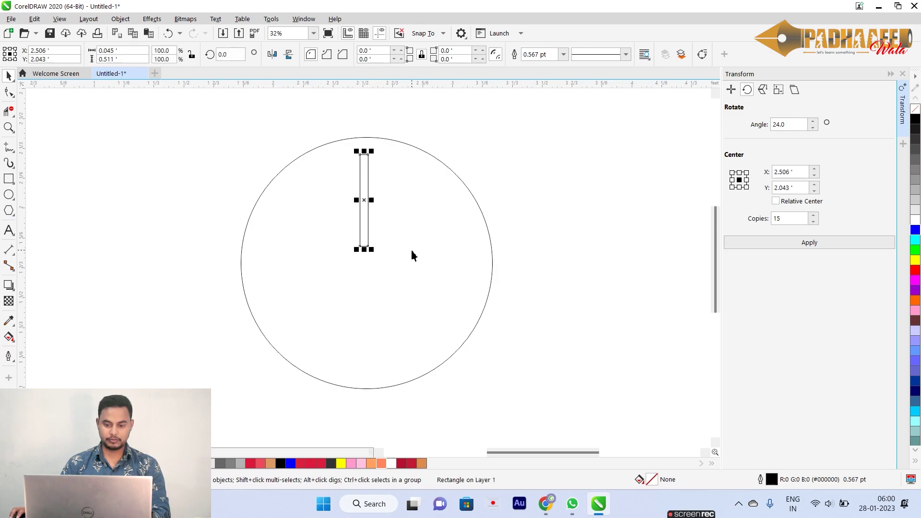
Centre the narrow rectangle horizontally in the circle, move it slightly up, and shift its rotation centre onto the circle's centre
key(ctrl+a)
key(Escape)
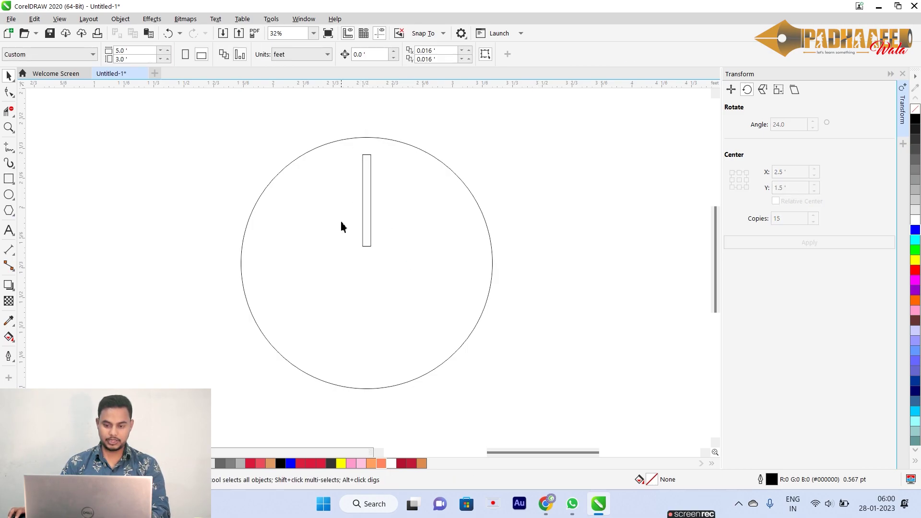
click(363, 198)
drag(364, 198, 368, 188)
click(369, 186)
drag(366, 192, 366, 263)
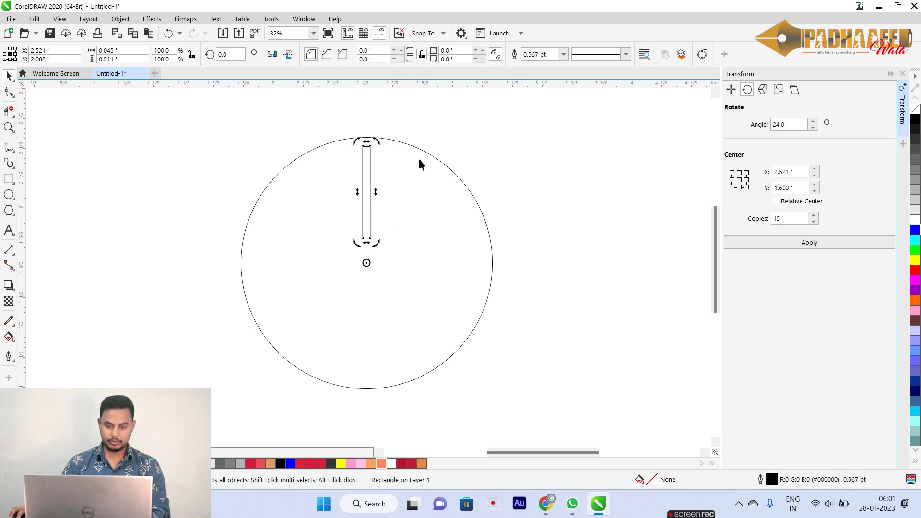
Set the narrow rectangle's Rotate transformation to an angle of 20° with 20 copies
drag(357, 140, 344, 196)
key(ctrl+z)
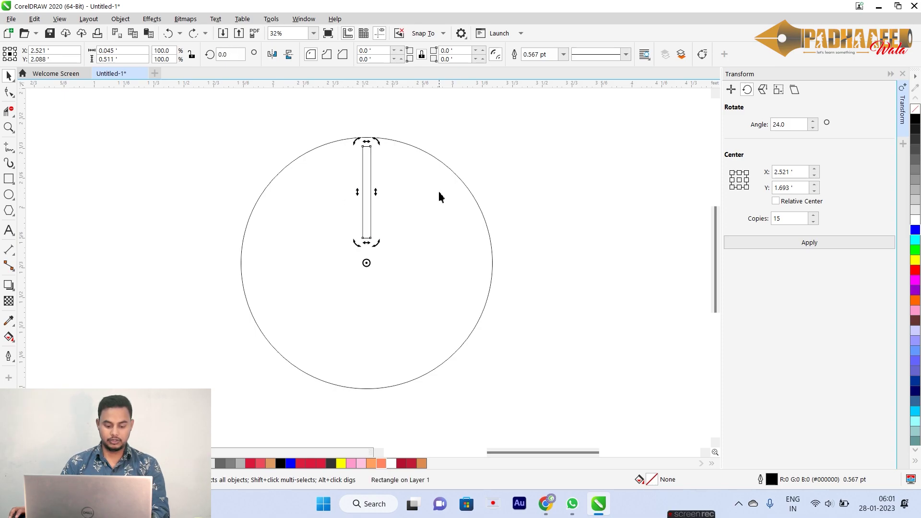
click(796, 124)
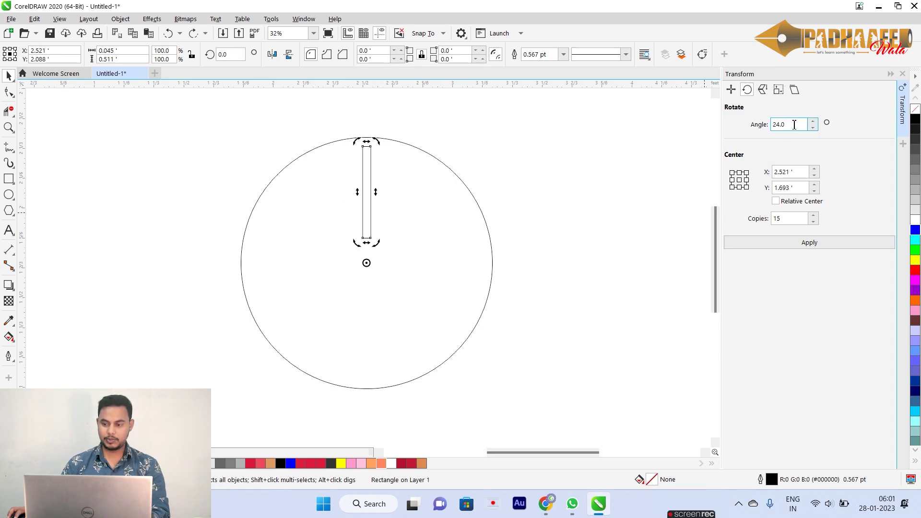
drag(797, 124, 746, 118)
text(2)
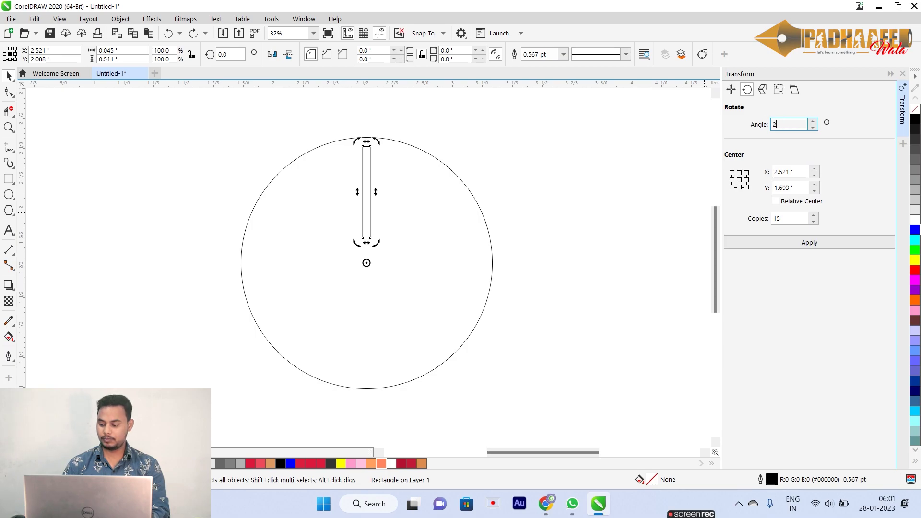
double_click(783, 219)
text(20)
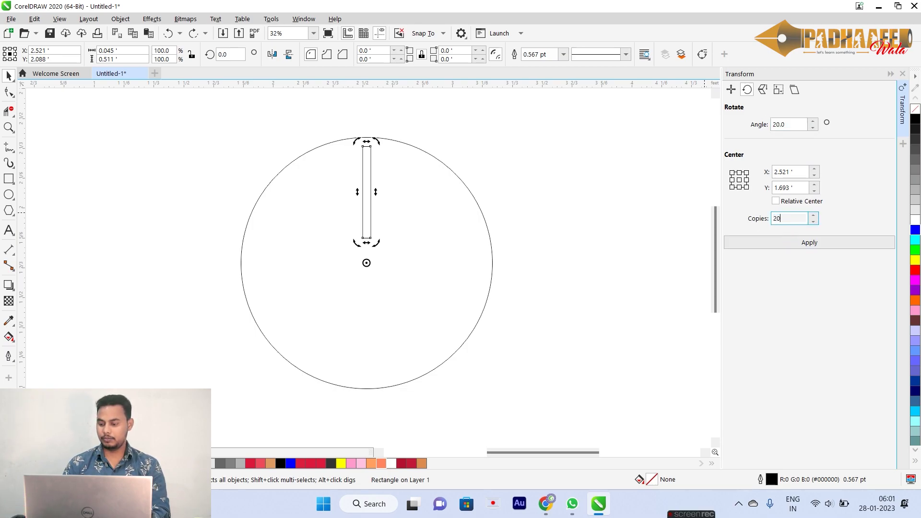
Apply the 20° rotation with 20 copies, inspect the spokes at the top for overlap, and undo the copies
click(780, 246)
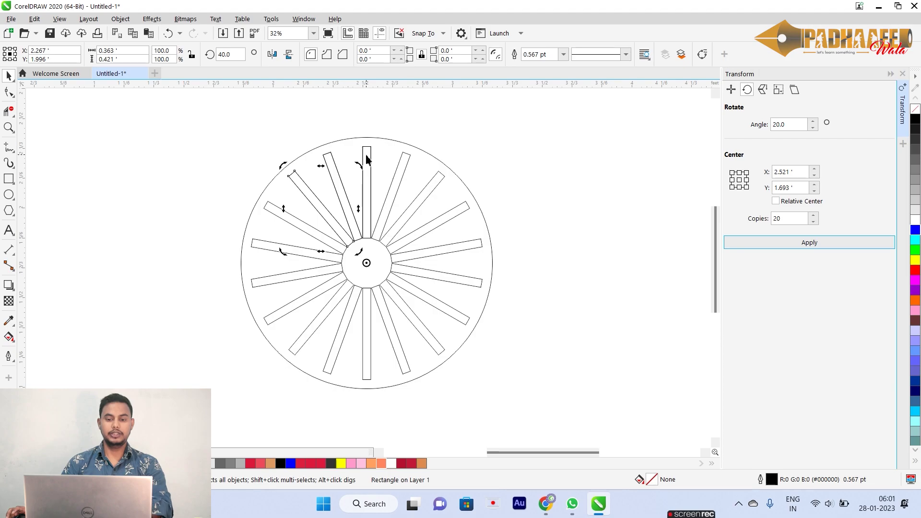
click(181, 158)
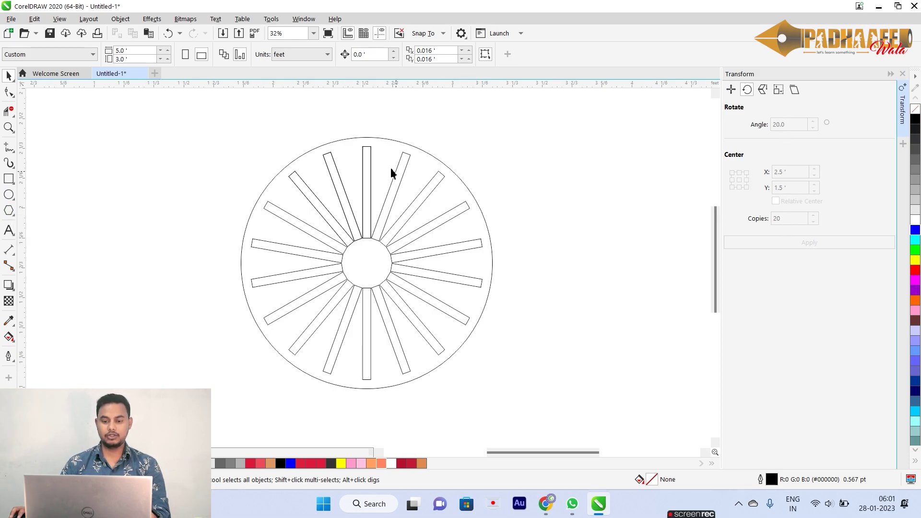
click(367, 162)
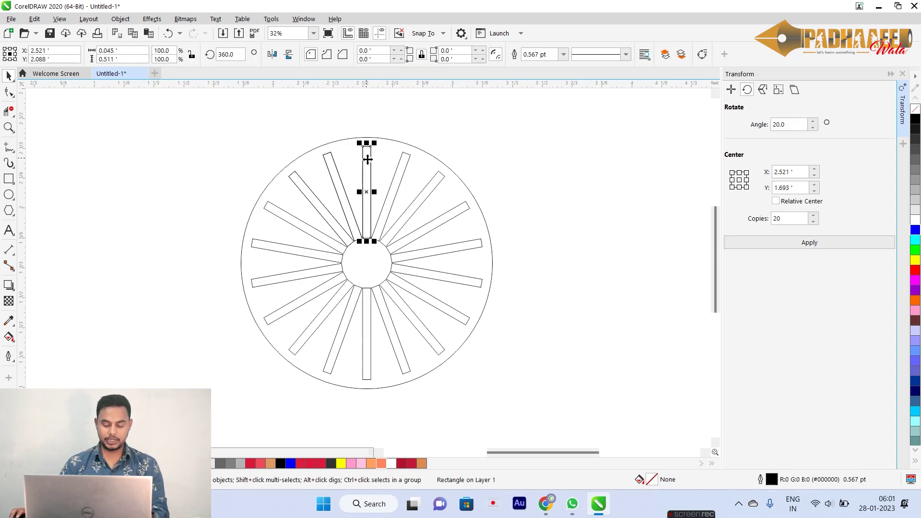
key(ctrl+z)
click(612, 202)
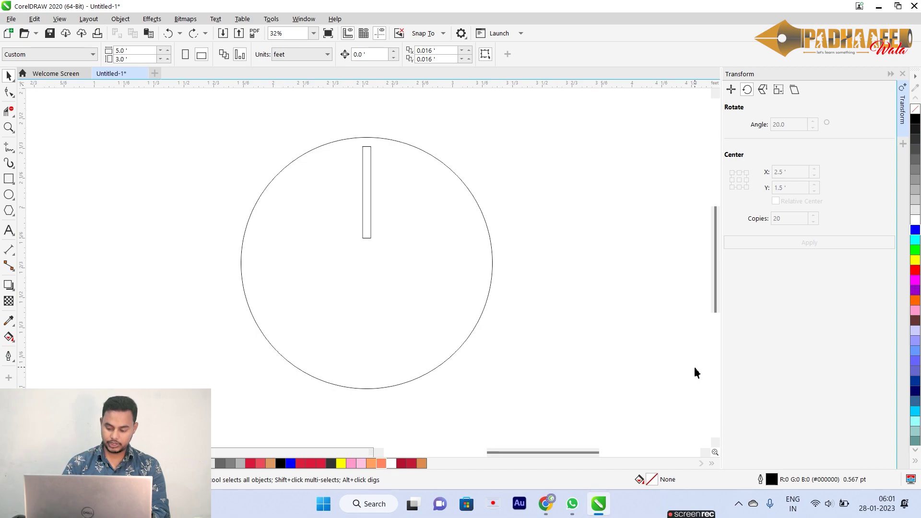
Open Calculator, divide 360 by 20 to get the rotation angle, and return to CorelDRAW
key(XF86Calculator)
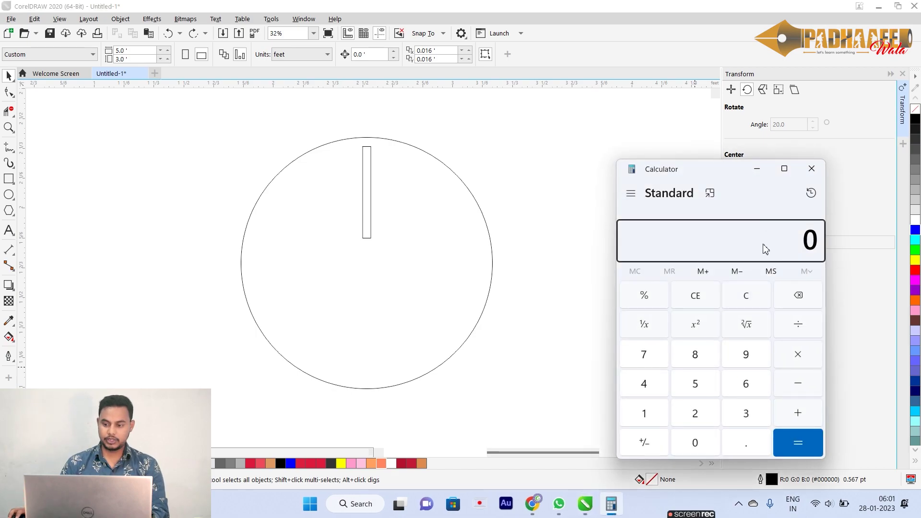
text(36)
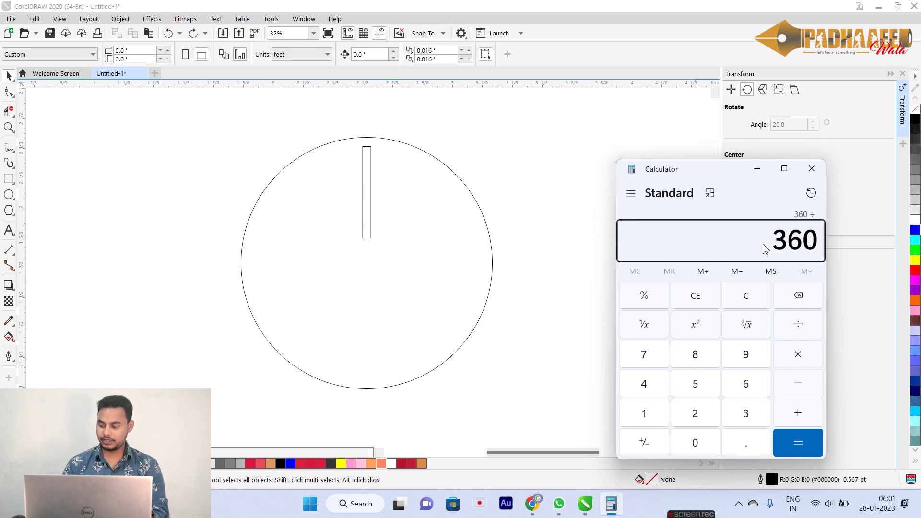
text(20)
key(Return)
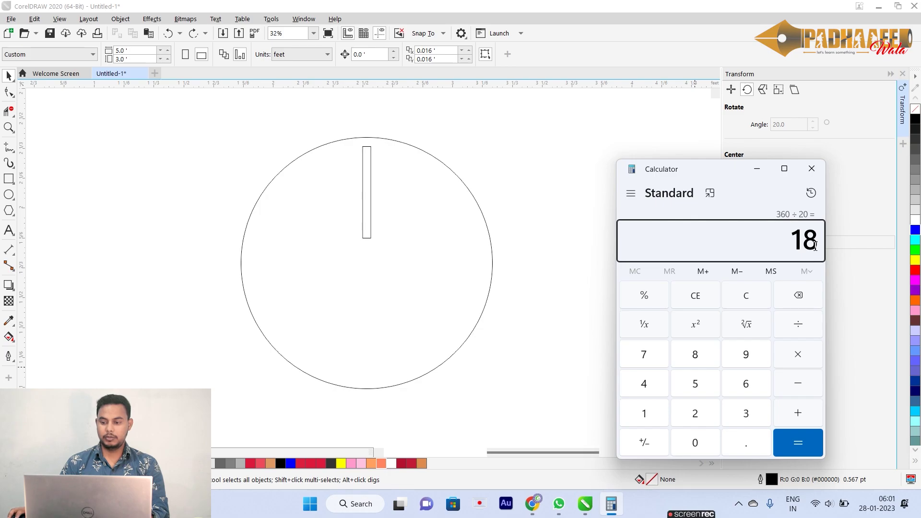
click(788, 132)
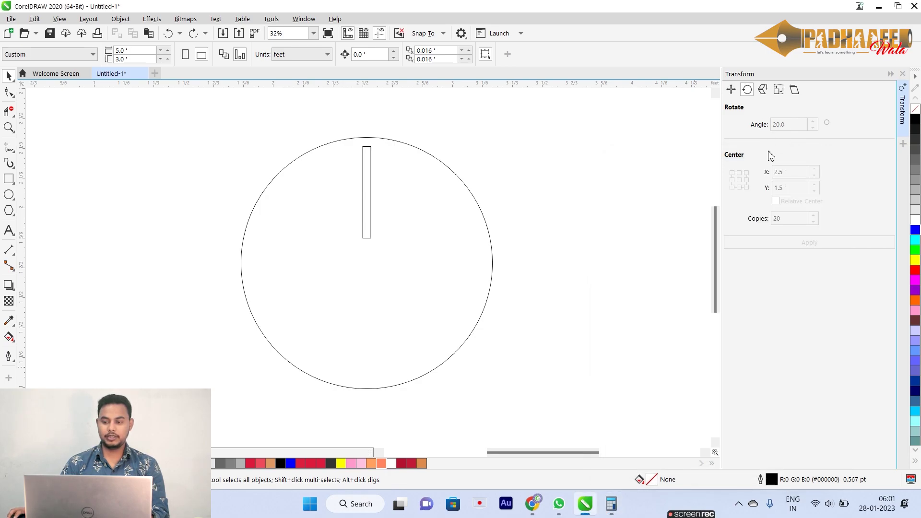
Set the rotation angle for the narrow rectangle to 18°
click(367, 184)
drag(799, 124, 743, 122)
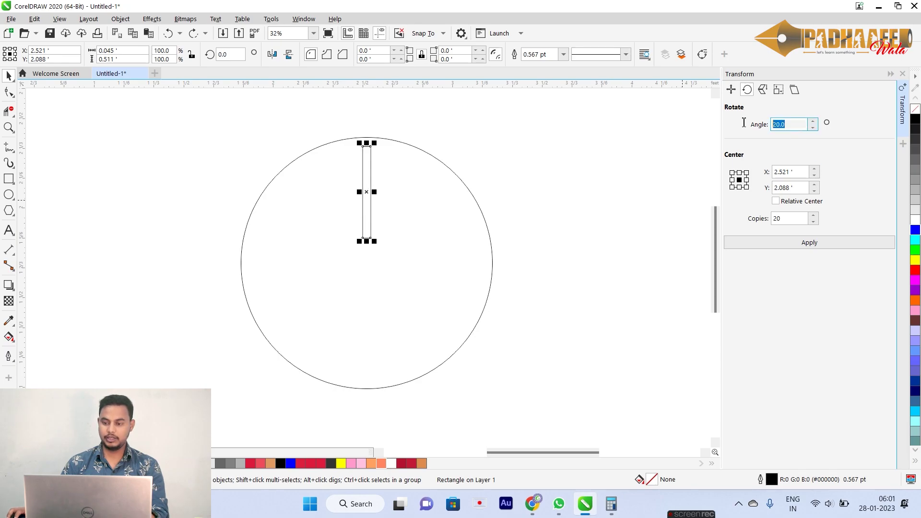
text(18)
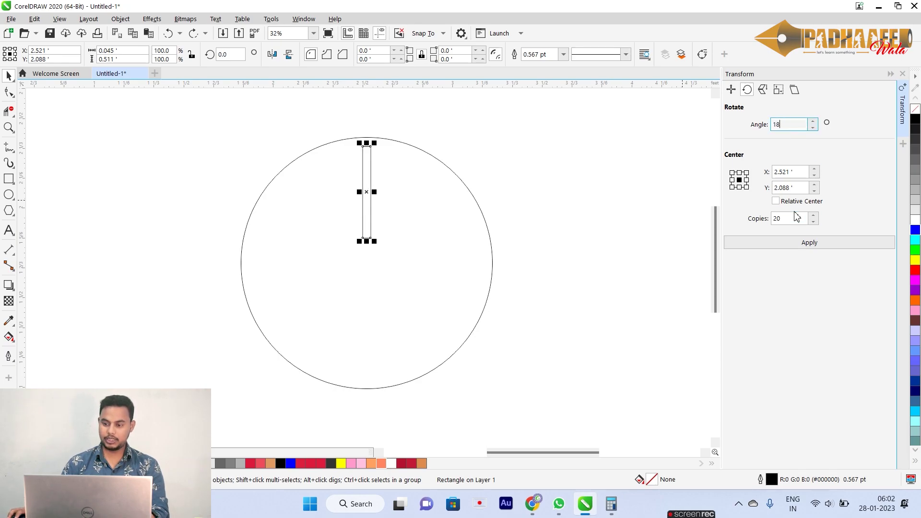
Apply 20 copies rotated around the rectangle's own centre, inspect the pattern, and undo it
click(797, 243)
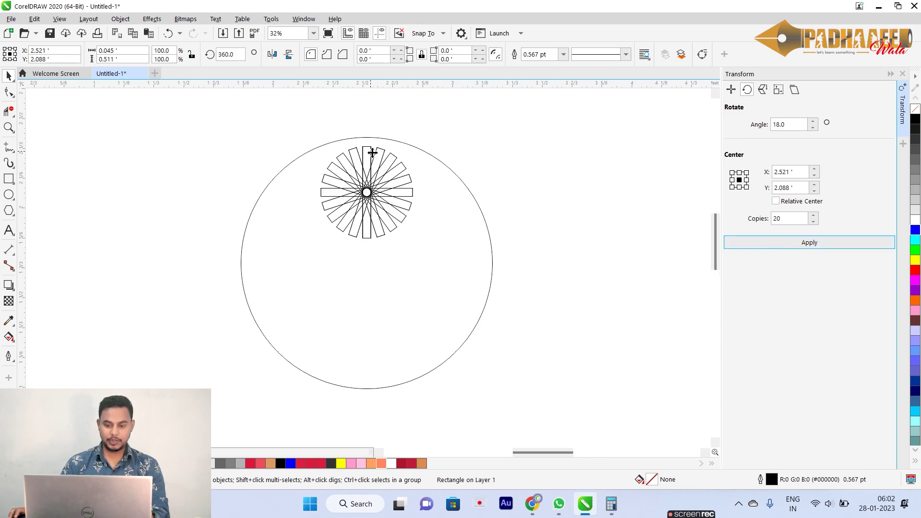
scroll(372, 150, up, 3)
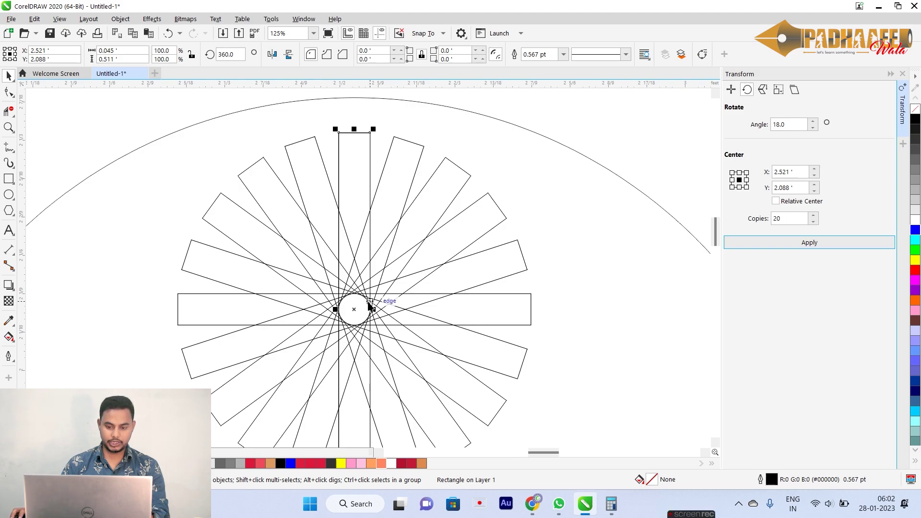
scroll(353, 306, down, 3)
key(ctrl+z)
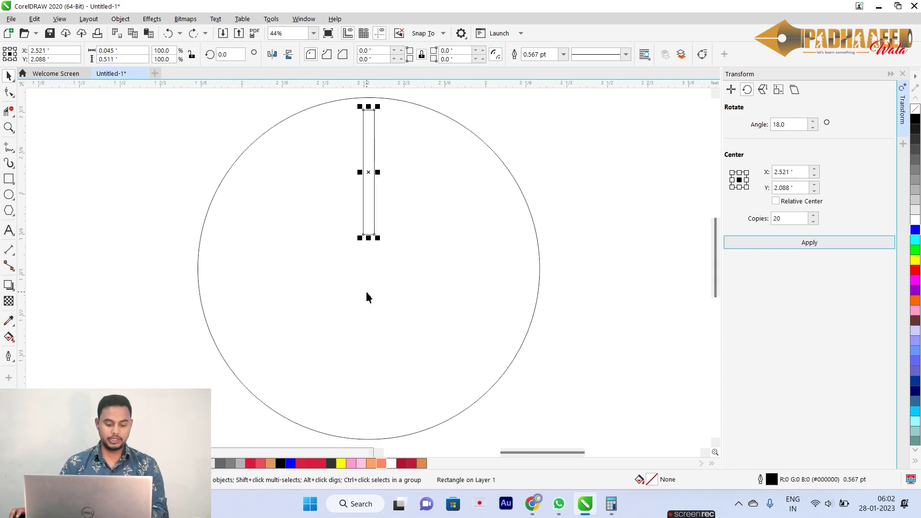
Shift the rectangle's rotation centre onto the circle's centre and create 20 copies rotated by 18°
click(369, 199)
drag(368, 171, 369, 268)
click(787, 126)
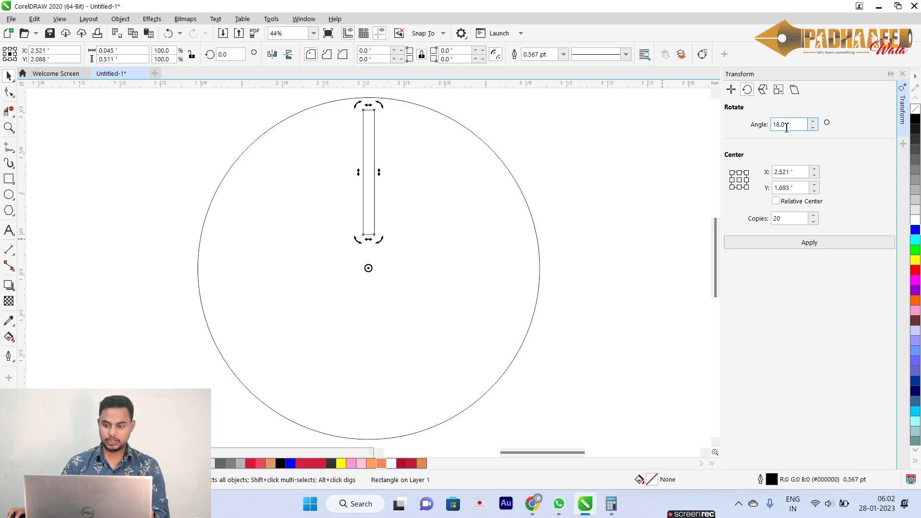
click(796, 246)
click(598, 156)
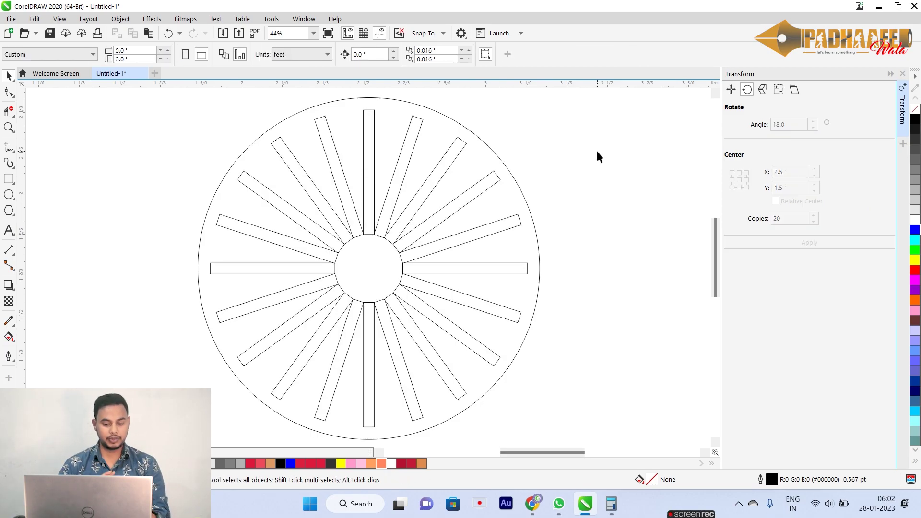
Close the Transform docker and delete the finished 20-spoke pattern together with its circle
click(902, 73)
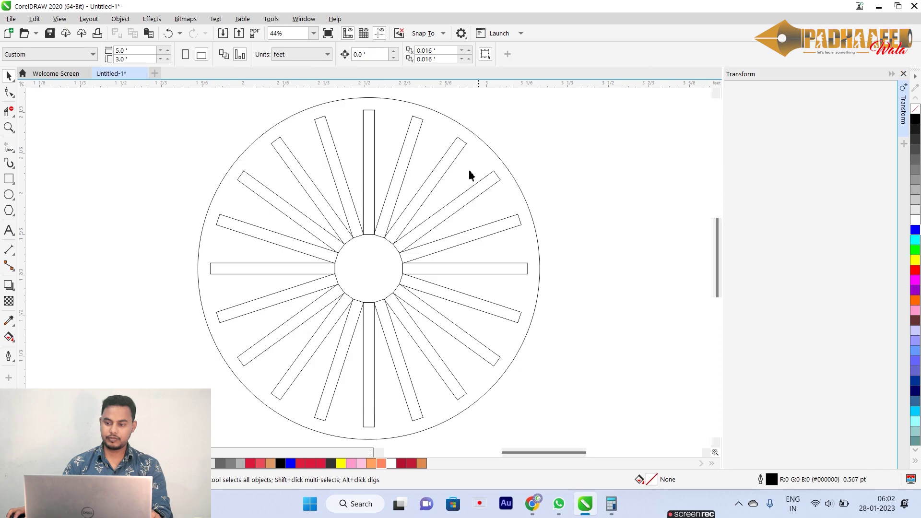
key(shift+F4)
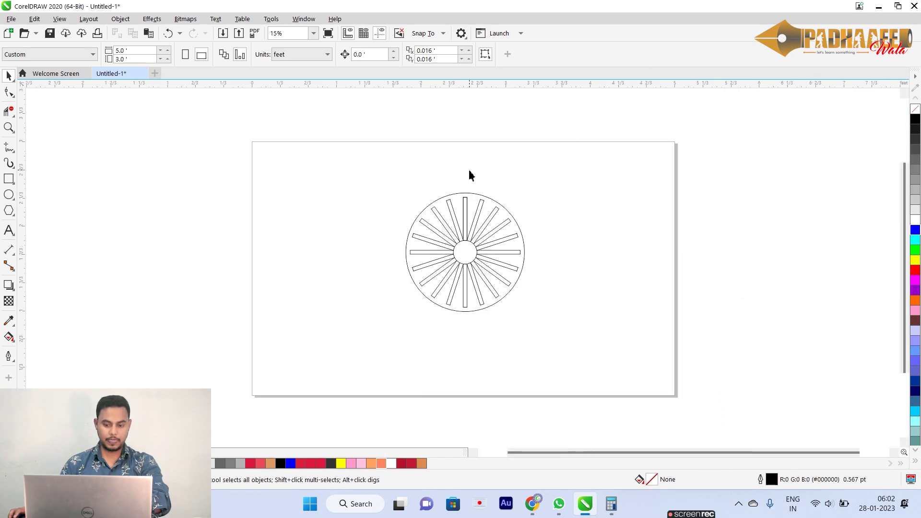
drag(402, 179, 649, 405)
key(Delete)
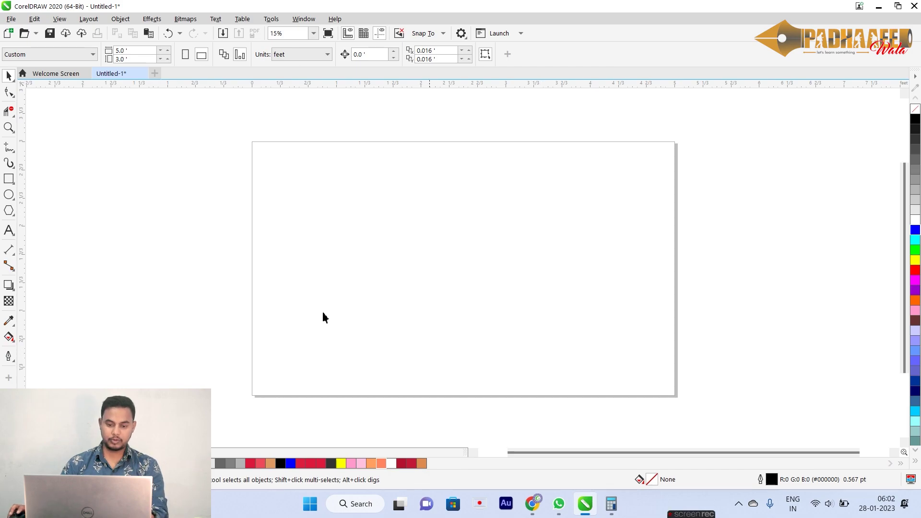
Draw a circle about 1.82 ft in diameter in the middle of the page
click(9, 194)
drag(381, 202, 514, 339)
key(space)
key(shift+F2)
click(120, 160)
Draw a small rectangle about 0.038 by 0.1 ft near the circle's top, filled with #1A1A1A, and centre it horizontally on the circle
click(8, 194)
key(F6)
drag(443, 131, 451, 151)
key(space)
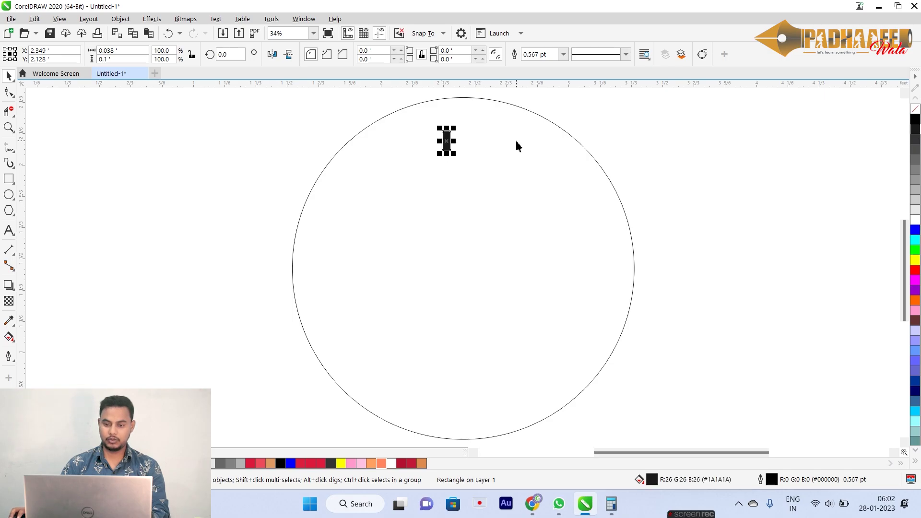
key(ctrl+a)
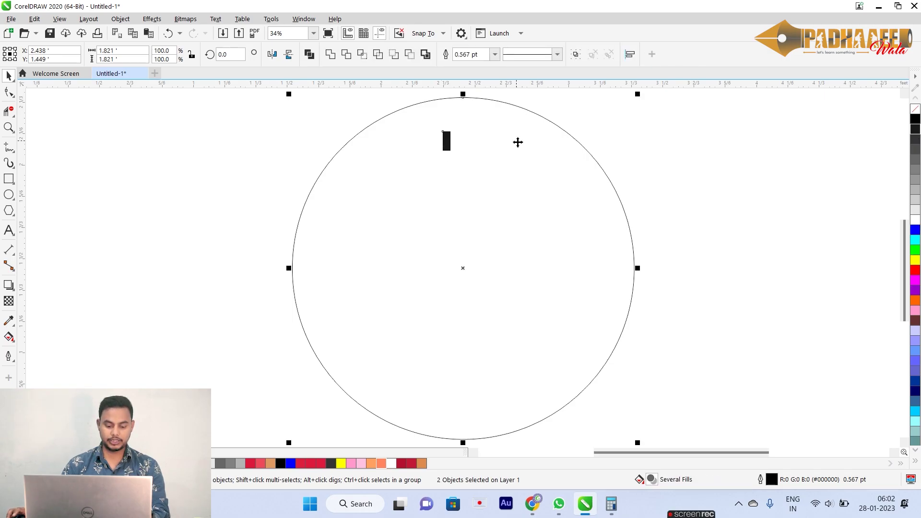
key(c)
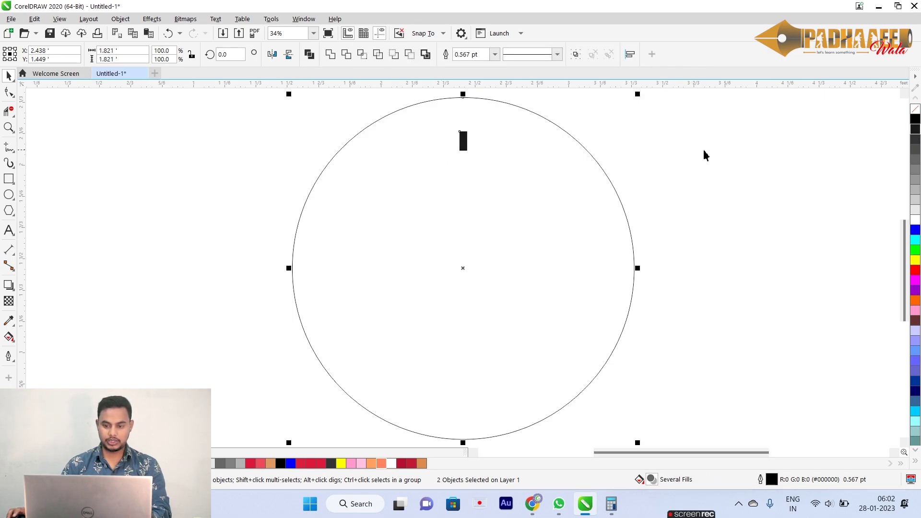
Move the small dark rectangle up close to the circle's edge and shift its rotation centre onto the circle's centre
click(732, 154)
drag(464, 146, 466, 115)
click(466, 115)
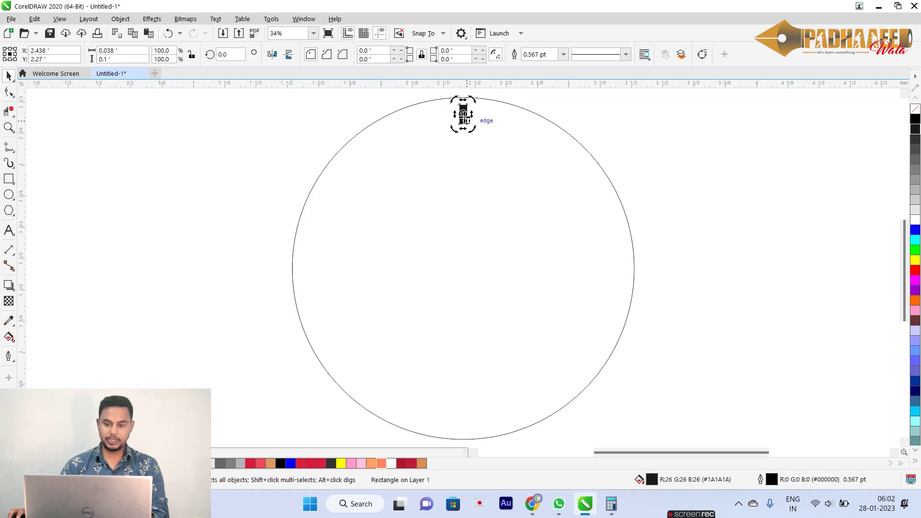
drag(469, 291, 462, 267)
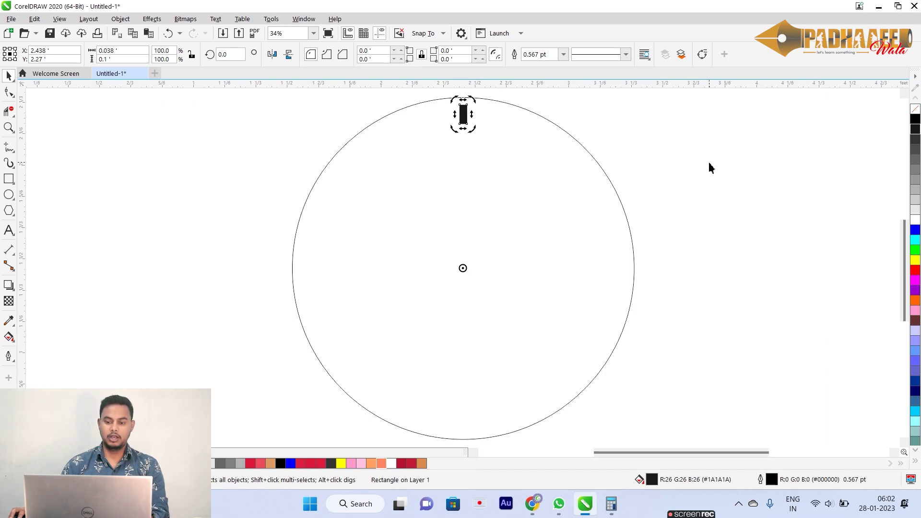
scroll(776, 160, down, 2)
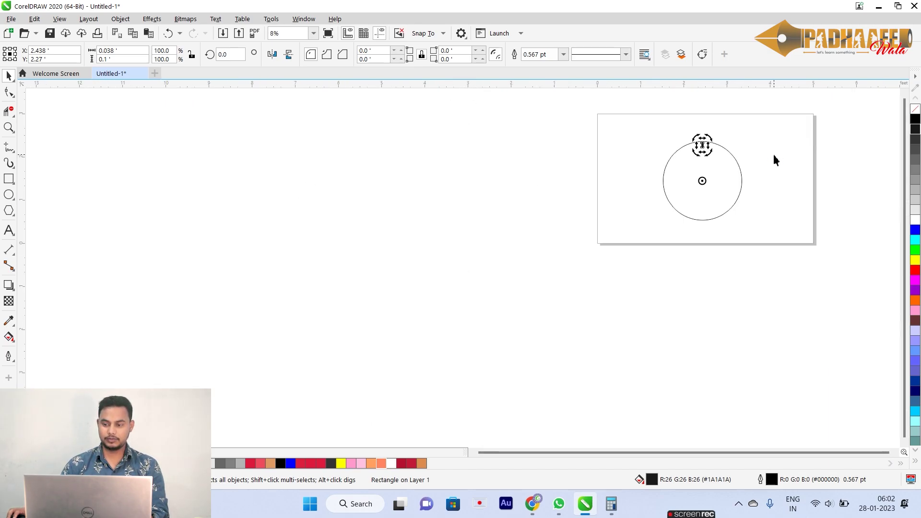
Bring up the rotation settings for the small dark rectangle and calculate 360 ÷ 12 in Calculator
scroll(775, 160, up, 2)
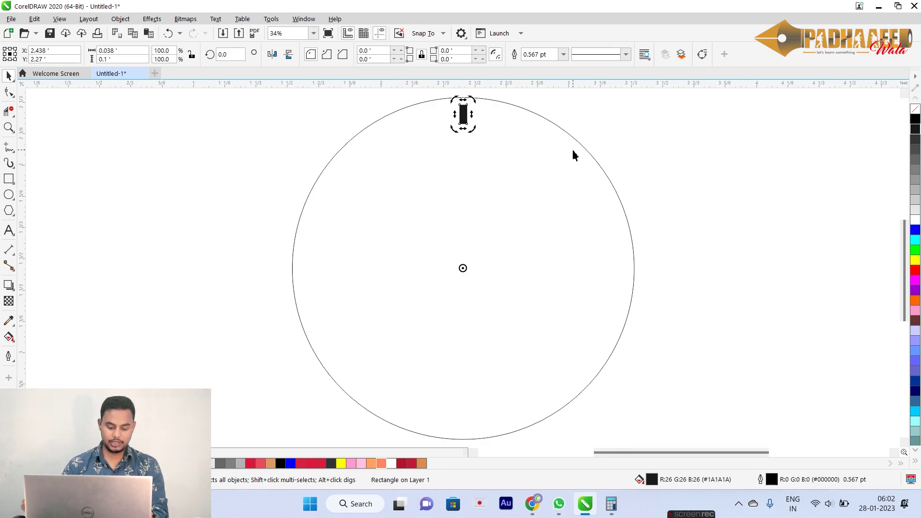
key(alt+F8)
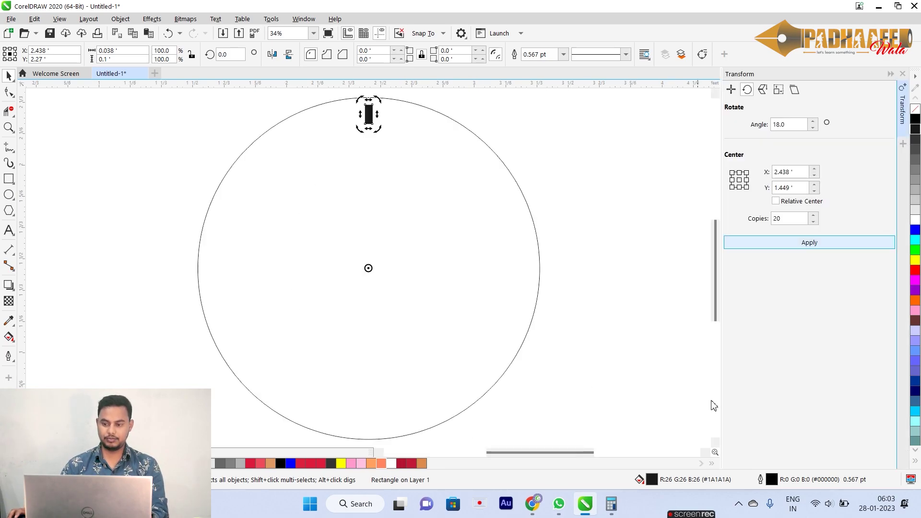
click(610, 504)
text(360)
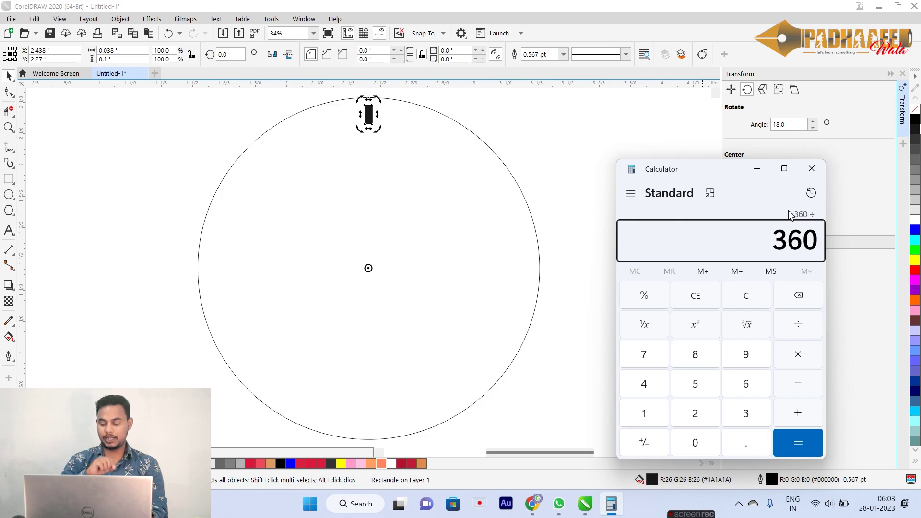
text(12)
click(796, 441)
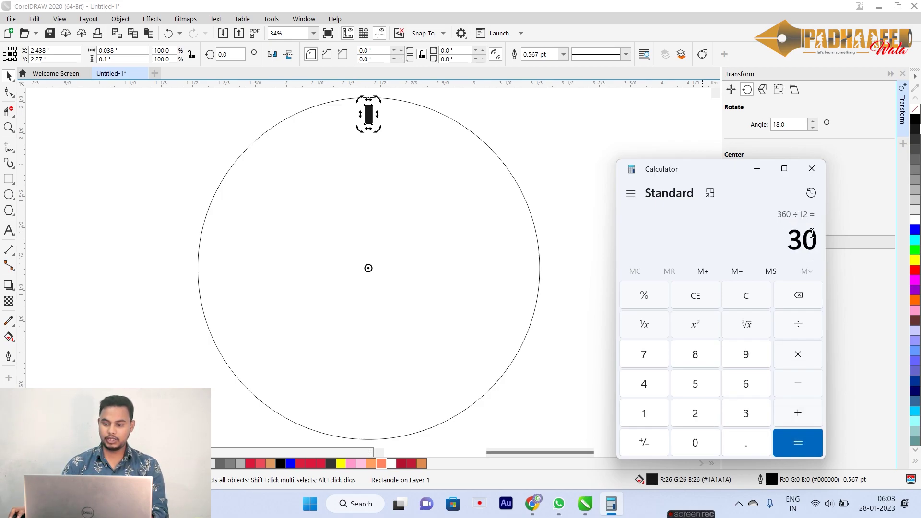
Rotate the small dark rectangle by 30° with 12 copies to place the hour marks around the circle
click(796, 124)
text(30)
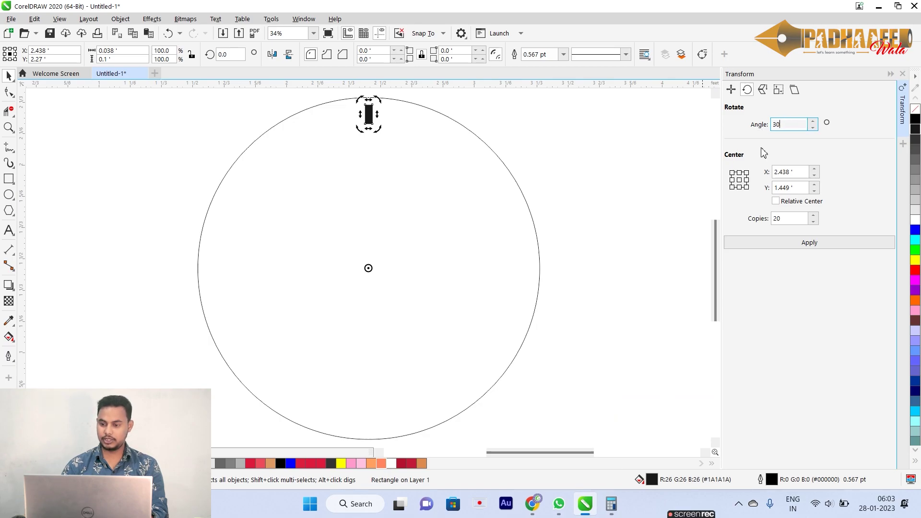
click(788, 219)
text(12)
key(Return)
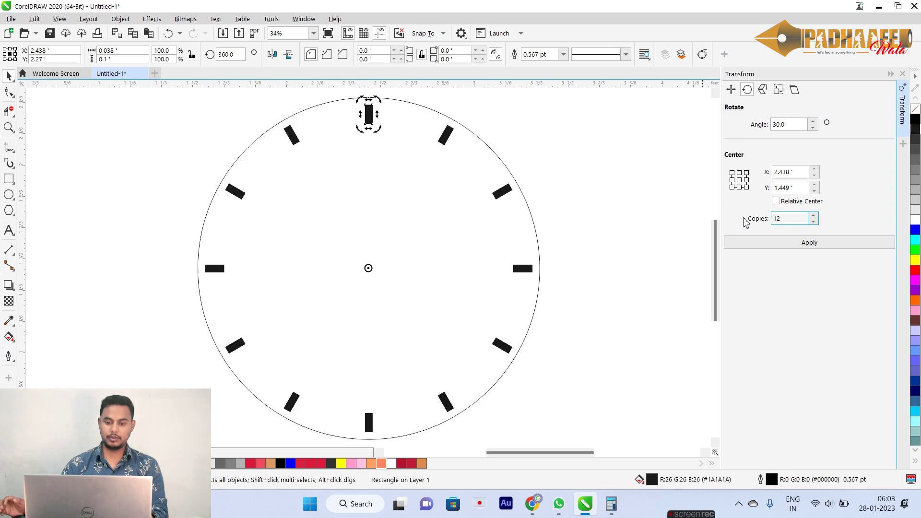
click(684, 182)
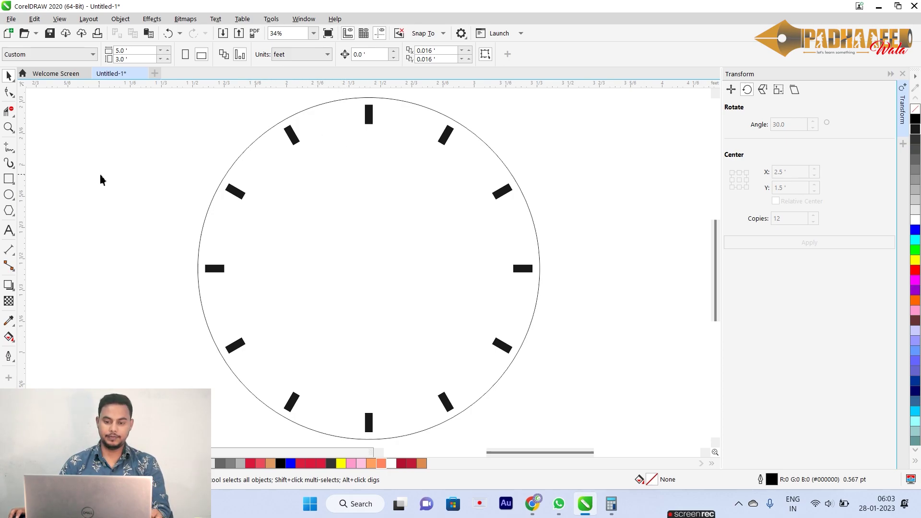
Draw a thin rectangle about 0.01 by 0.105 ft, fill it red without an outline, and centre it horizontally on the circle
click(9, 179)
drag(363, 164, 365, 187)
key(space)
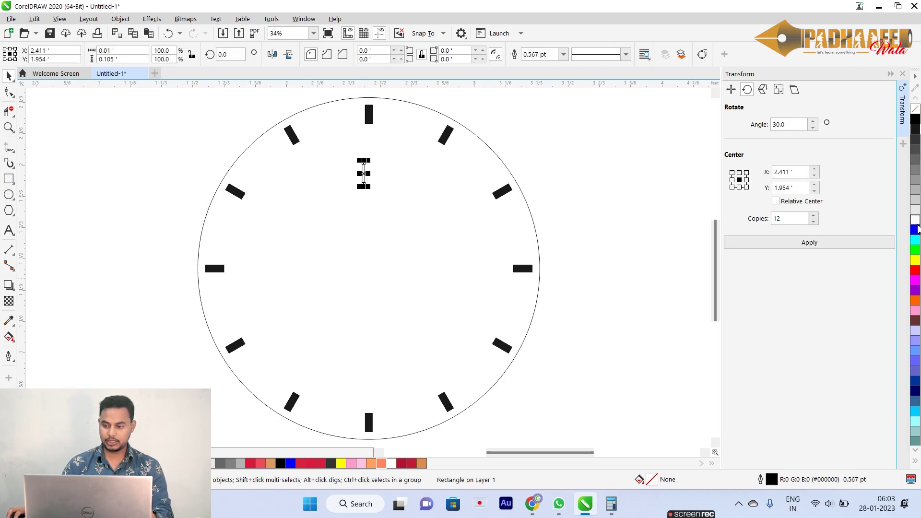
click(915, 270)
right_click(915, 109)
shift+click(424, 295)
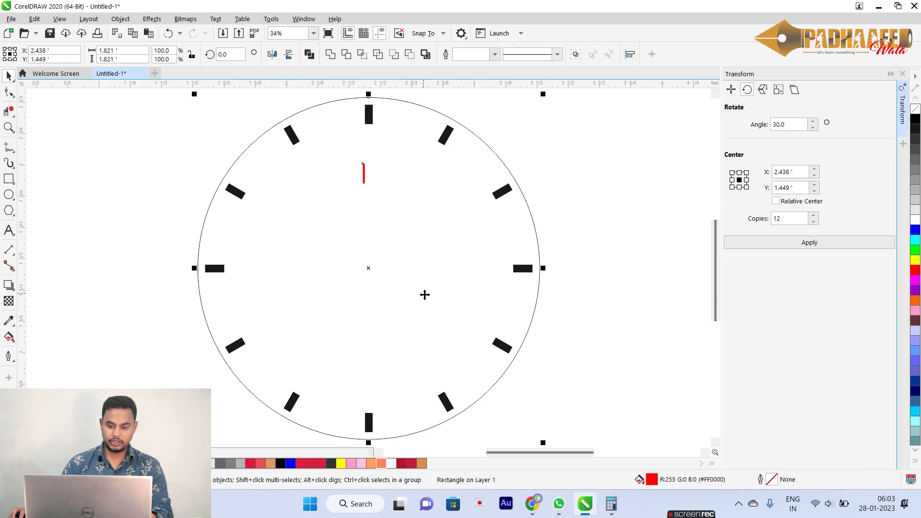
key(c)
key(Escape)
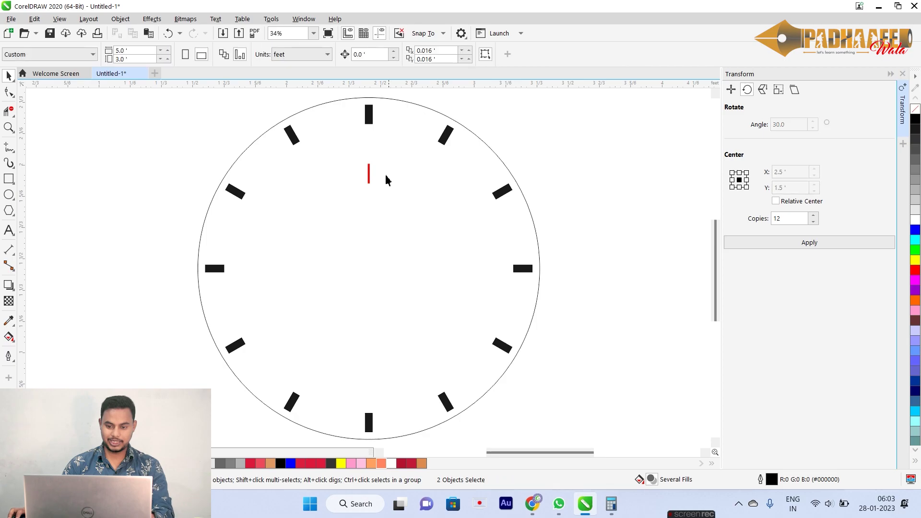
Move the thin red rectangle up to the circle's top edge and shorten it to about 0.068 ft
drag(370, 176, 369, 95)
scroll(371, 94, up, 5)
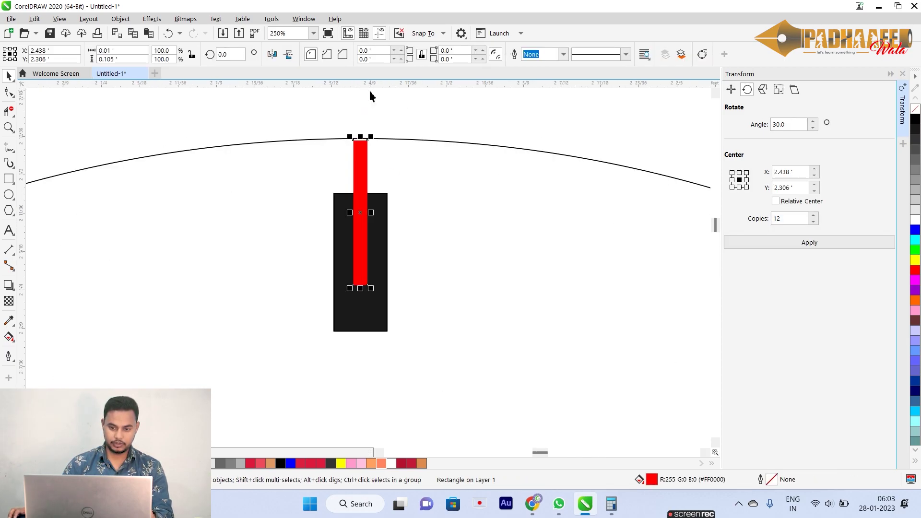
drag(365, 287, 364, 235)
Shift the red rectangle's rotation centre onto the circle's centre
scroll(364, 178, down, 5)
click(368, 108)
drag(369, 107, 374, 273)
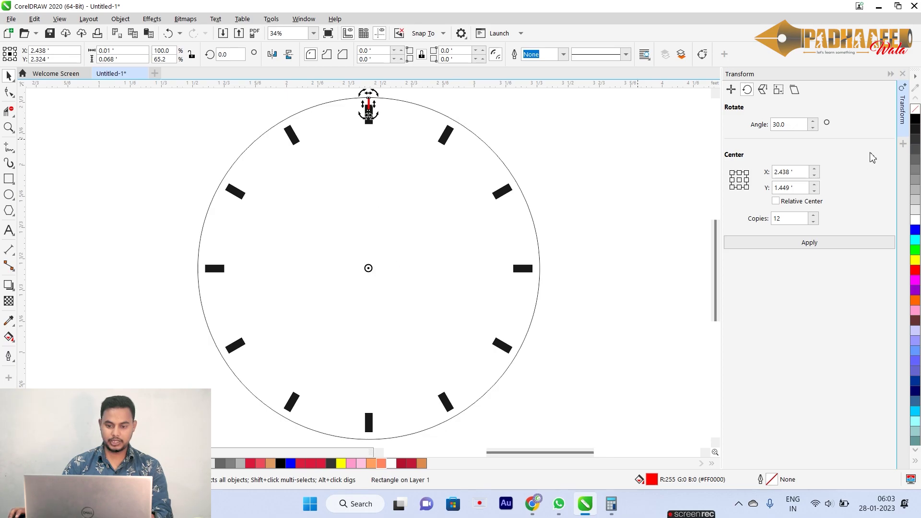
Calculate 360 ÷ 60 in Calculator to get the angle between minute marks
click(611, 503)
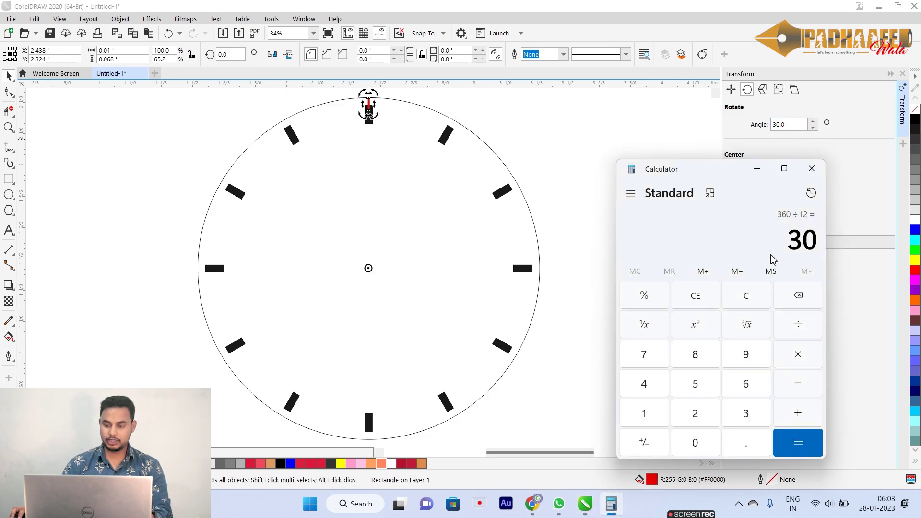
text(360 ÷ )
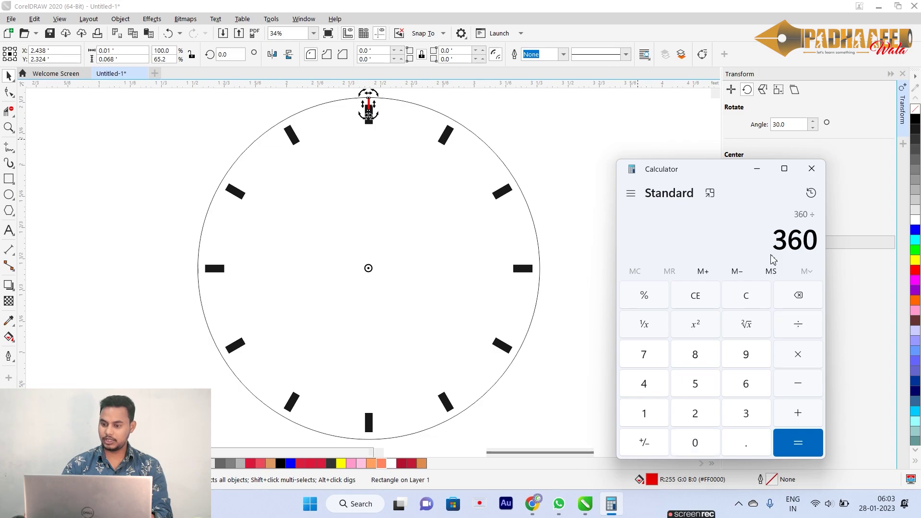
text(60)
key(Return)
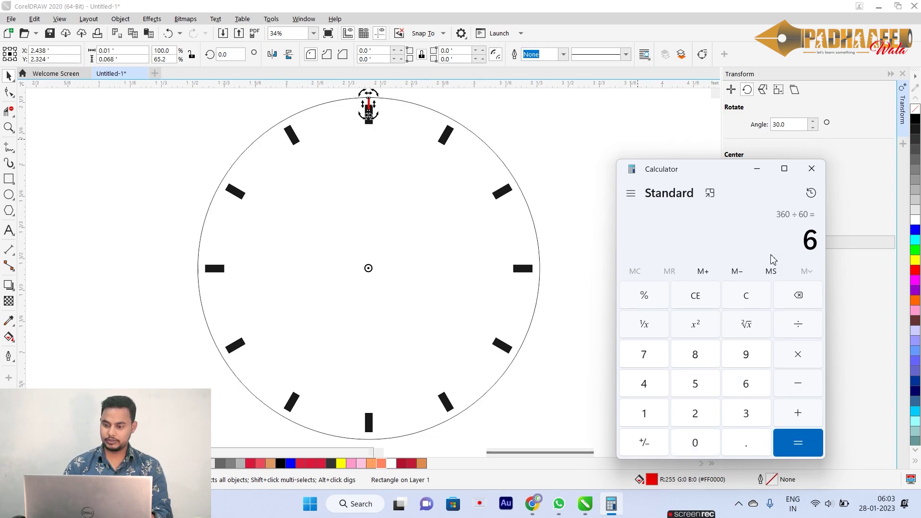
Rotate the red rectangle by 6° with 60 copies to place the minute marks around the circle
double_click(799, 126)
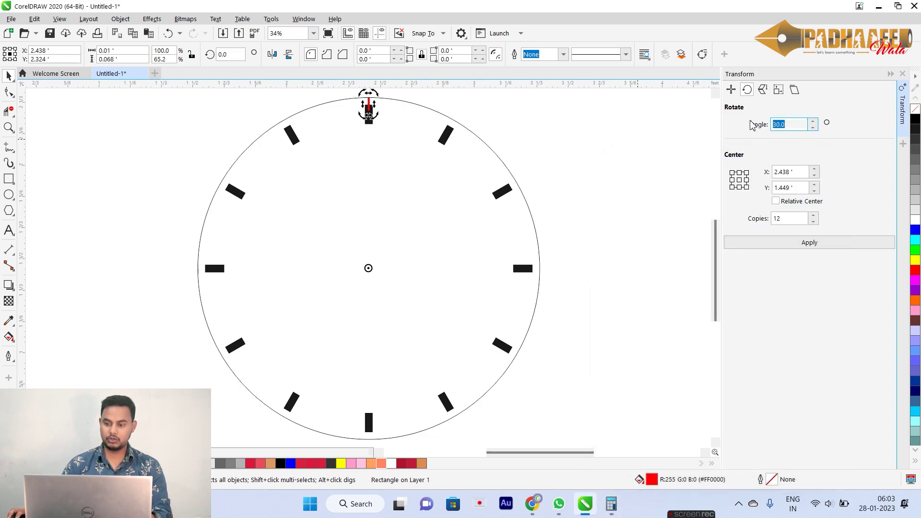
text(6)
double_click(784, 219)
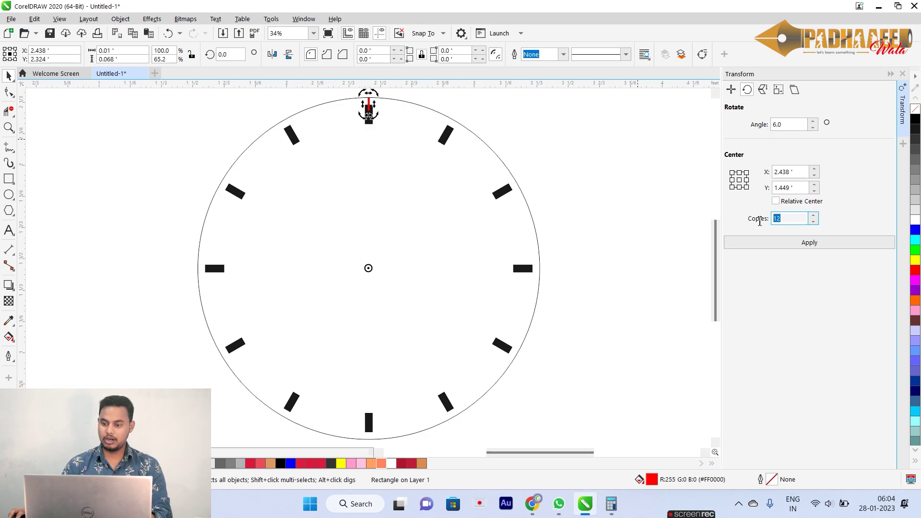
text(60)
click(771, 244)
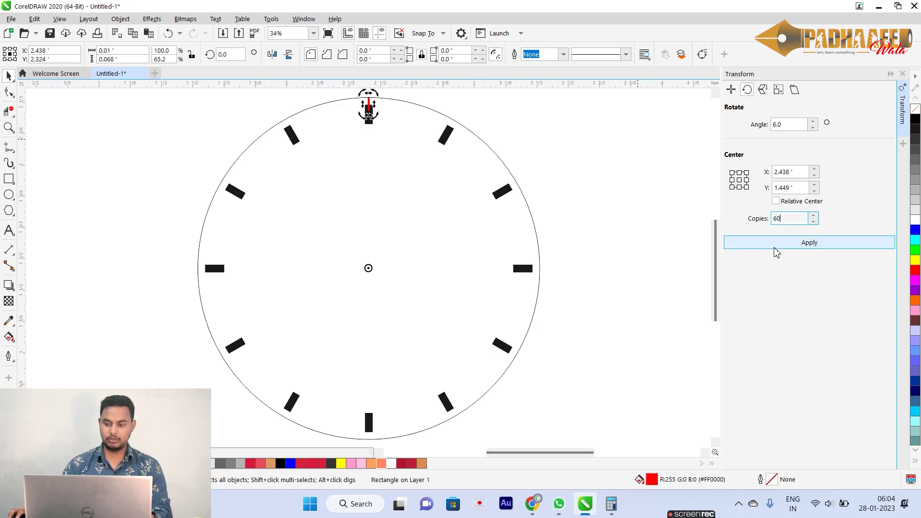
click(571, 114)
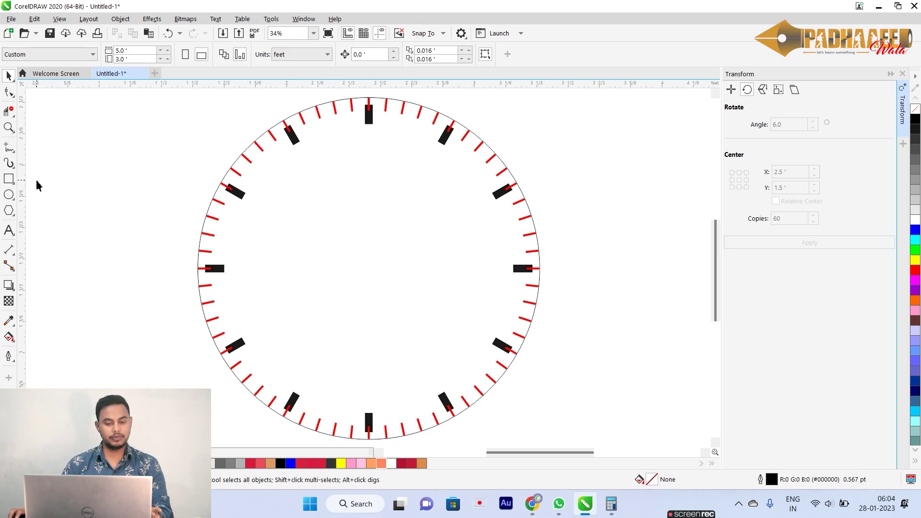
Scale a copy of the circle down to a small concentric hub at the dial's centre and fill it black
click(353, 250)
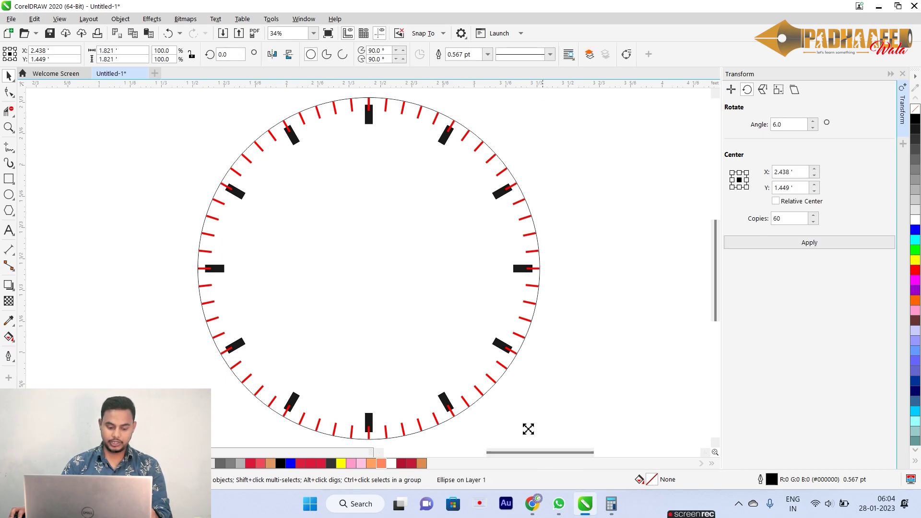
drag(528, 429, 380, 294)
click(915, 120)
click(252, 254)
Turn a dark rectangle from the 12 o'clock mark into a hand about 0.567 ft long crossing the hub, and adjust its rotation centre
drag(371, 122, 369, 179)
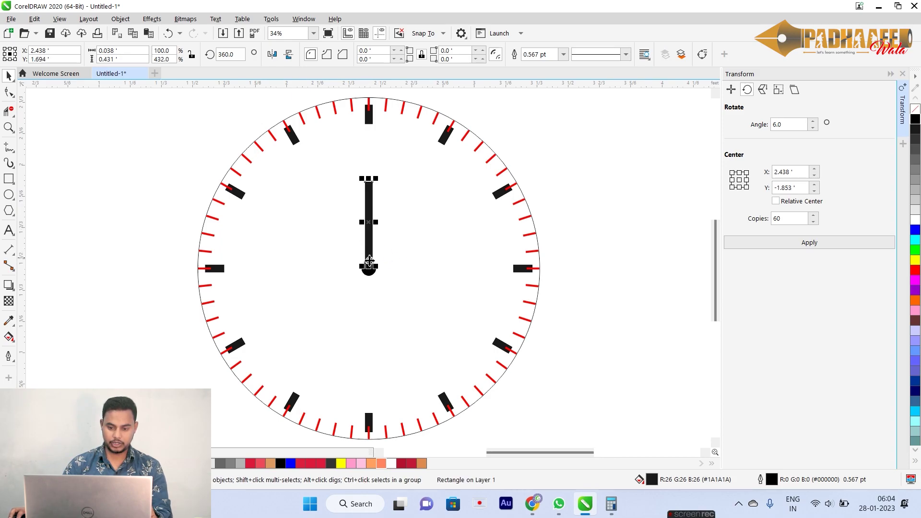
drag(369, 267, 369, 289)
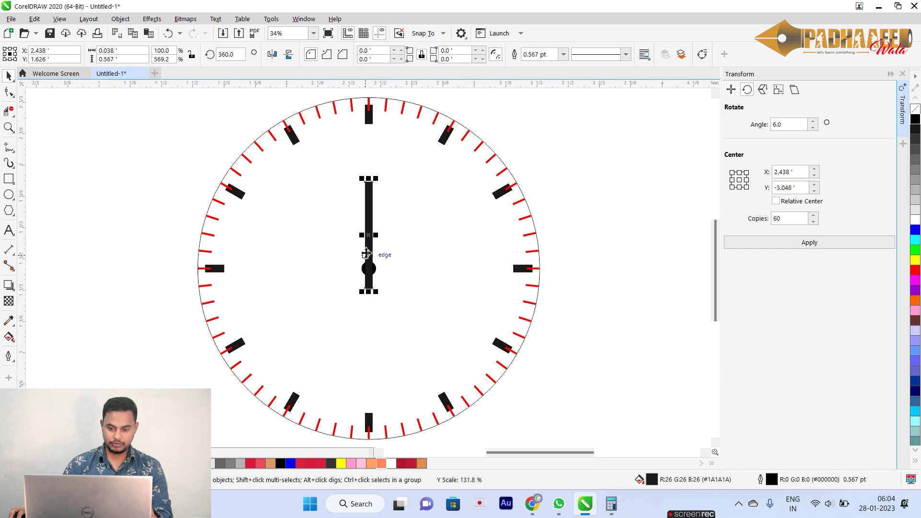
click(370, 242)
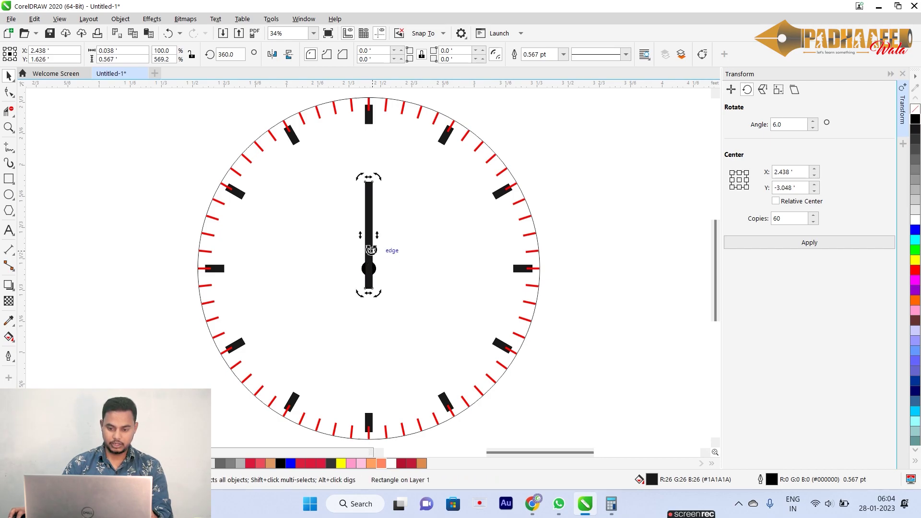
drag(369, 240, 368, 269)
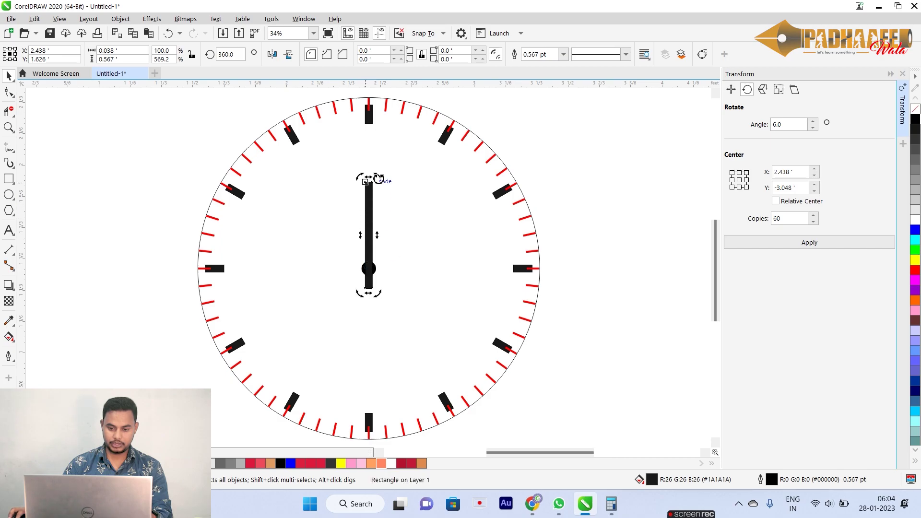
Try rotating the dark hand, undo the rotation, and fill the hand blue
drag(378, 178, 397, 192)
key(ctrl+z)
scroll(382, 208, up, 2)
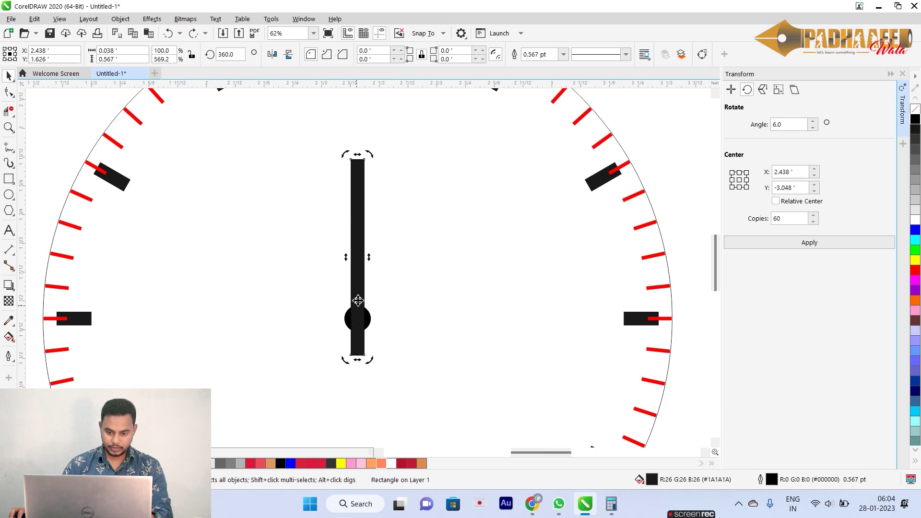
click(915, 230)
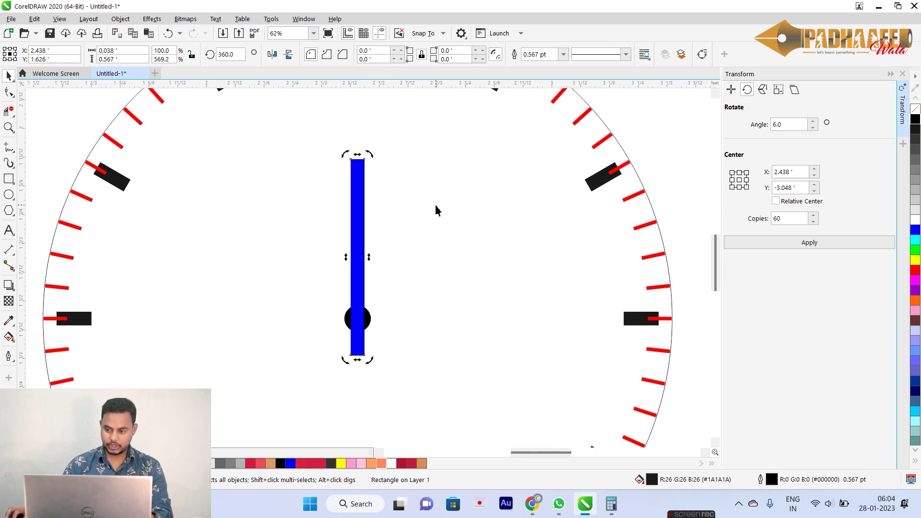
click(359, 215)
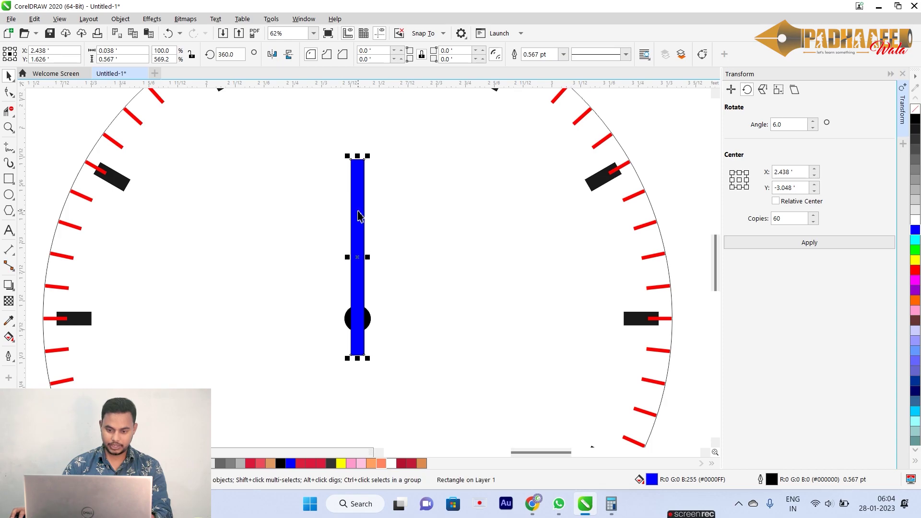
Try rotating the blue hand about the hub, undo the rotation, and delete the hand
click(357, 258)
drag(357, 258, 357, 318)
drag(374, 157, 467, 232)
key(ctrl+z)
key(Delete)
key(F4)
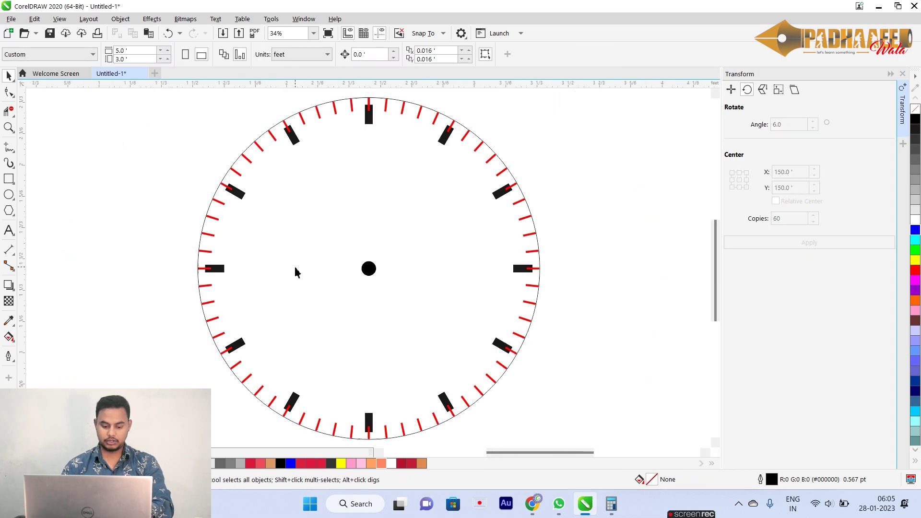
Draw a narrow upright rectangle about 0.031 by 0.504 ft above the hub and centre it horizontally on the hub
click(8, 178)
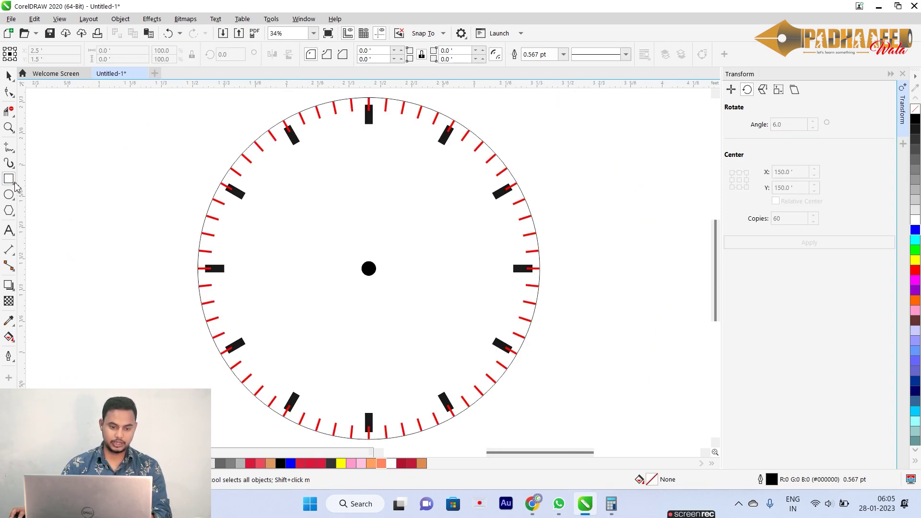
mouse_move(360, 163)
mouse_down()
mouse_move(372, 267)
mouse_move(364, 259)
mouse_up()
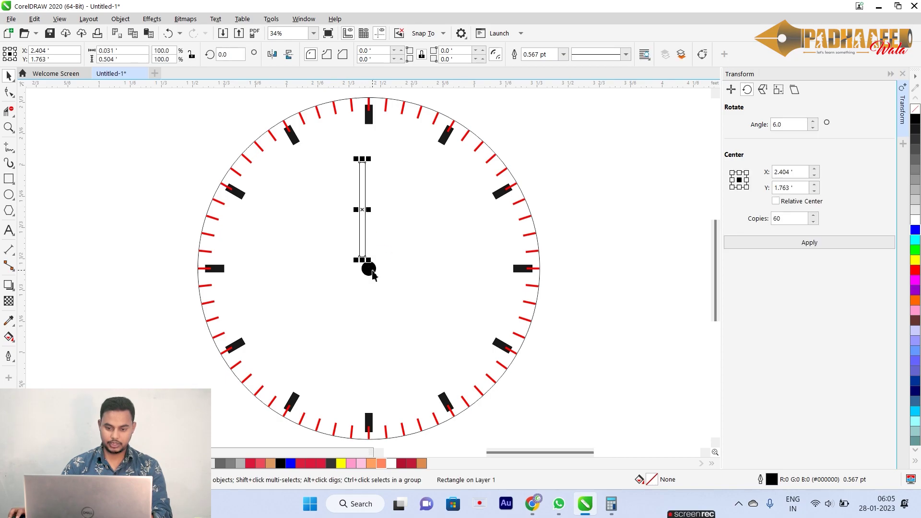
shift+click(369, 271)
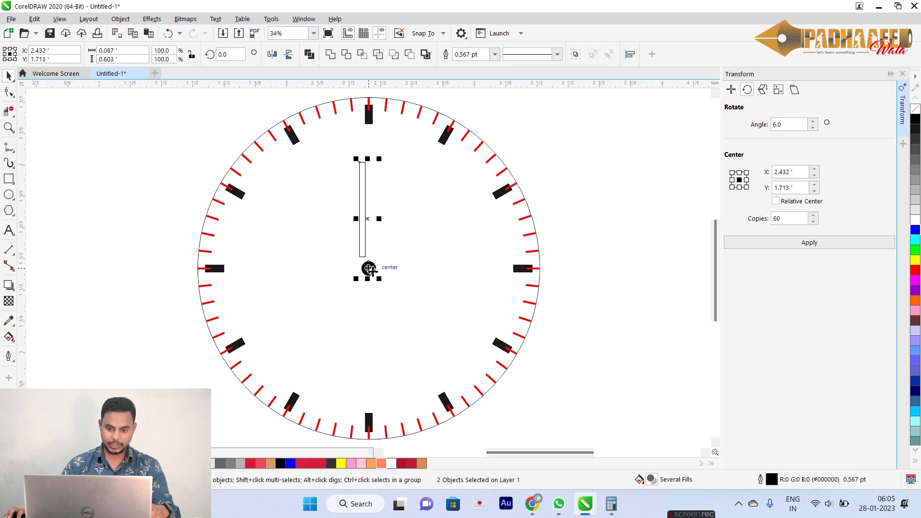
click(373, 195)
Lengthen the new hand past the hub to about 0.703 ft and shift its rotation centre onto the hub's centre
drag(371, 187, 368, 160)
click(370, 220)
click(368, 211)
click(369, 221)
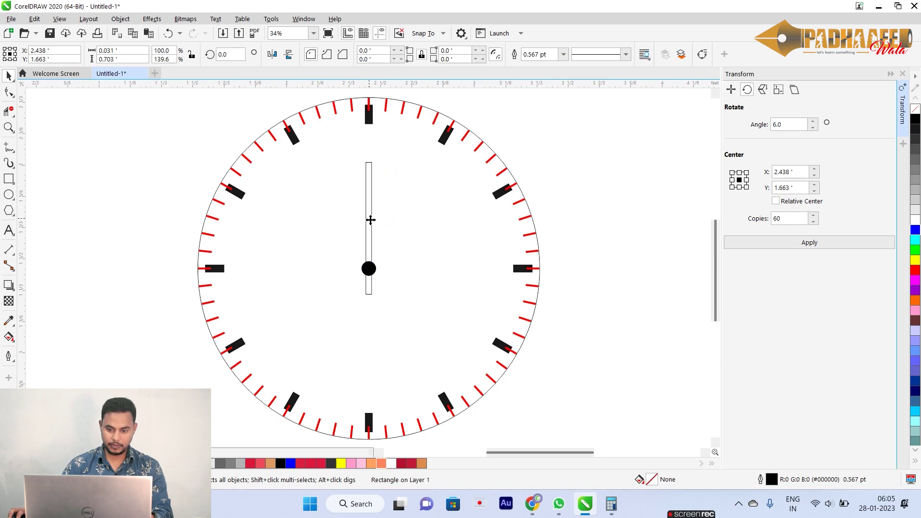
drag(369, 258, 368, 268)
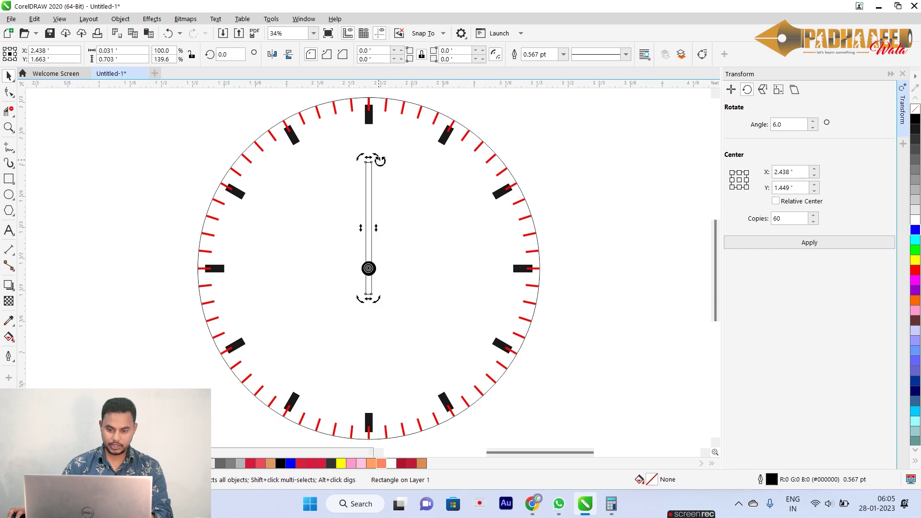
Fill the hand red without an outline and rotate a copy of it about the hub to about 302.4°
click(915, 273)
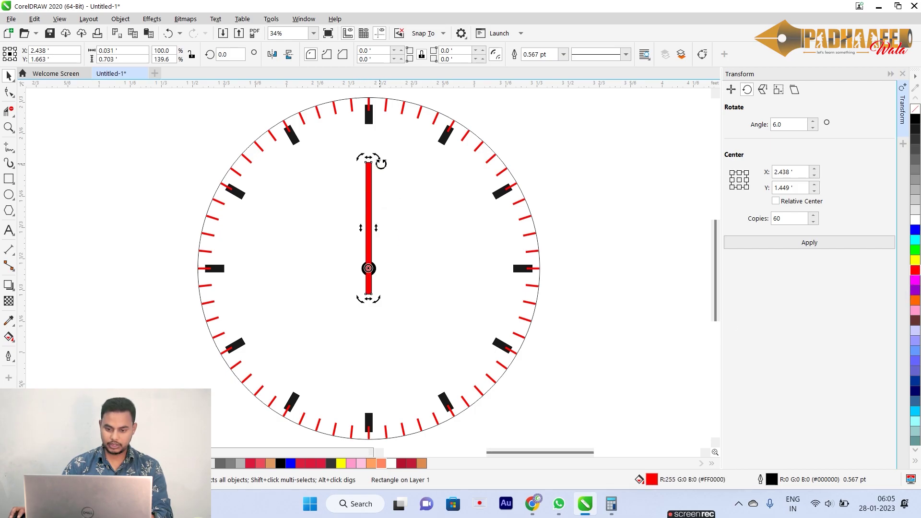
right_click(914, 112)
drag(379, 157, 455, 227)
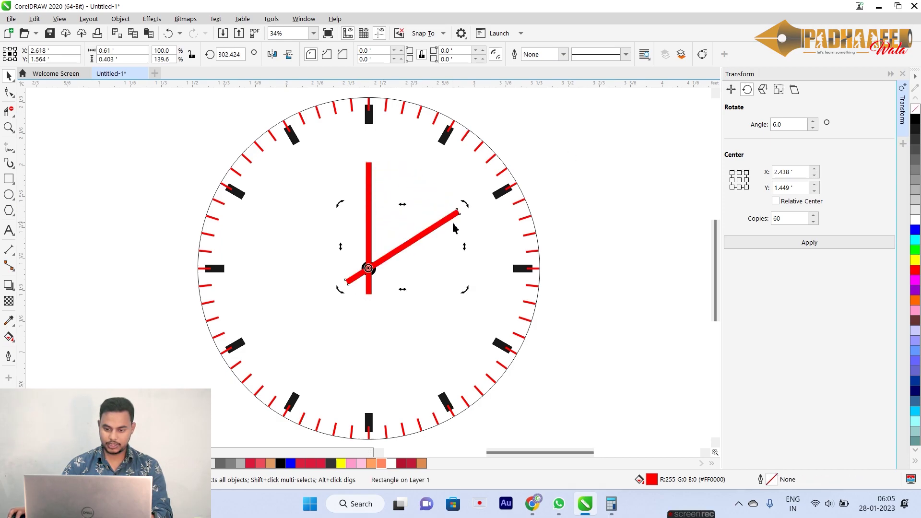
Scale the angled red hand down to about 0.504 by 0.333 ft and shift its rotation centre onto the hub's centre
click(449, 217)
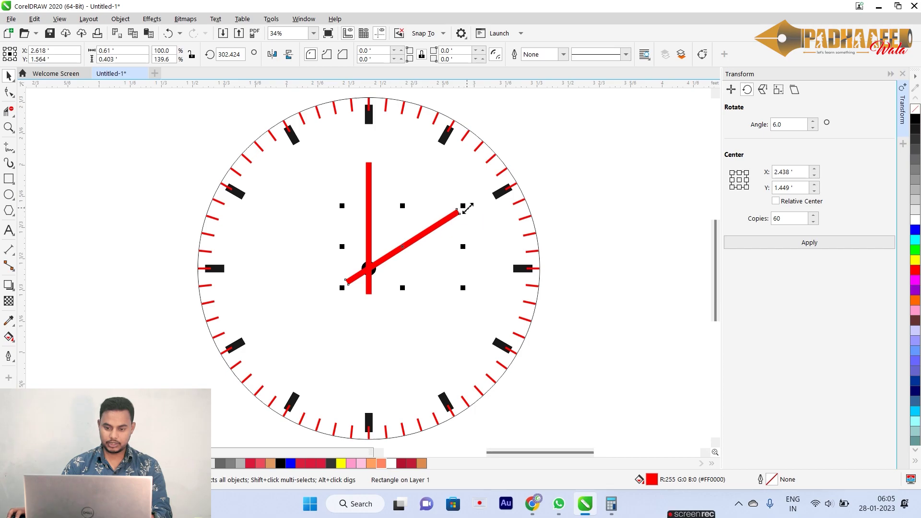
drag(465, 207, 446, 220)
click(405, 247)
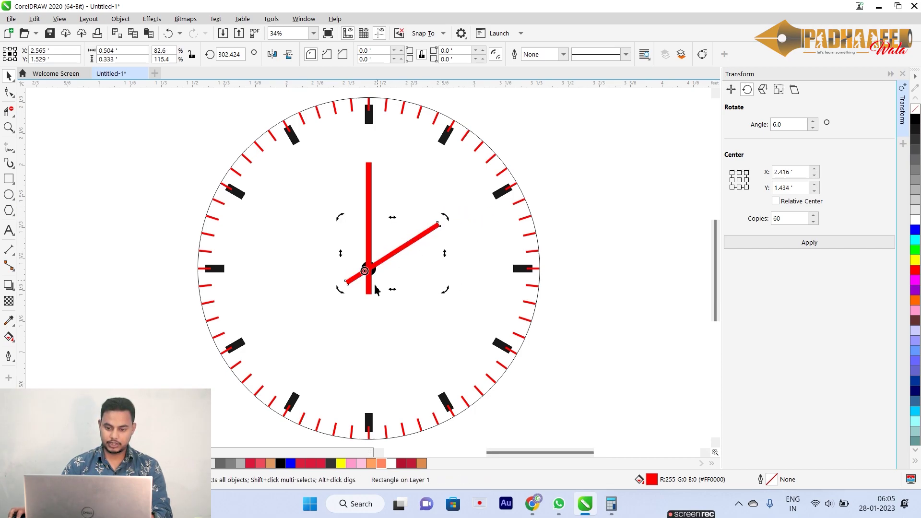
scroll(364, 272, up, 5)
drag(367, 272, 398, 251)
scroll(397, 252, down, 3)
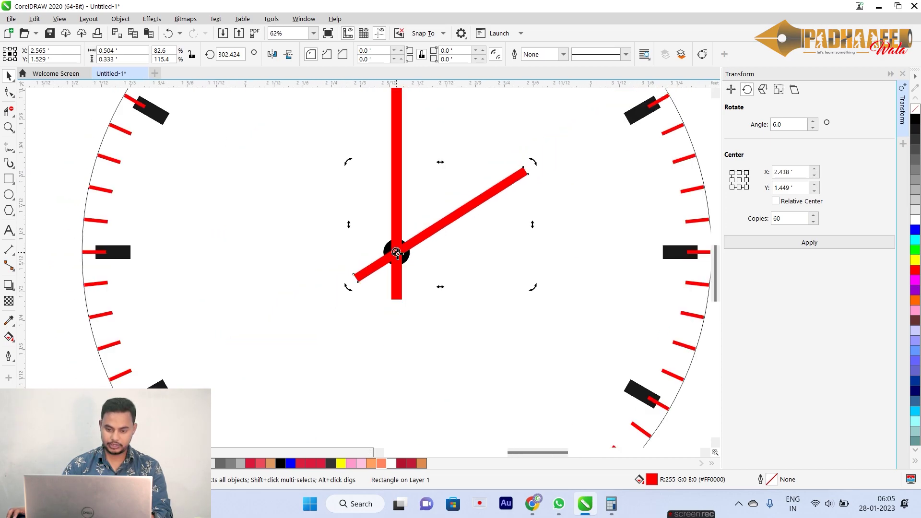
scroll(397, 253, down, 2)
Fill the shortened angled hand blue and lengthen the upright red hand upward to about 0.739 ft
click(915, 232)
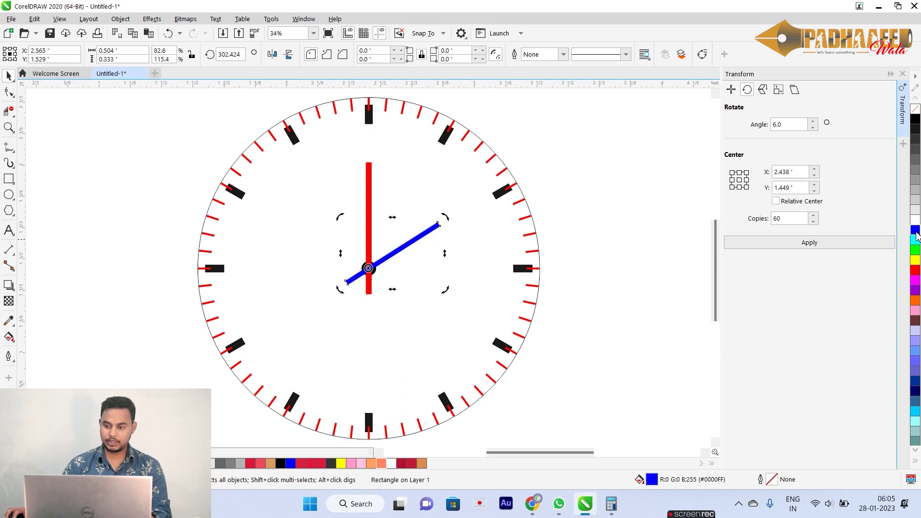
click(616, 256)
click(369, 176)
drag(368, 160, 372, 151)
click(430, 231)
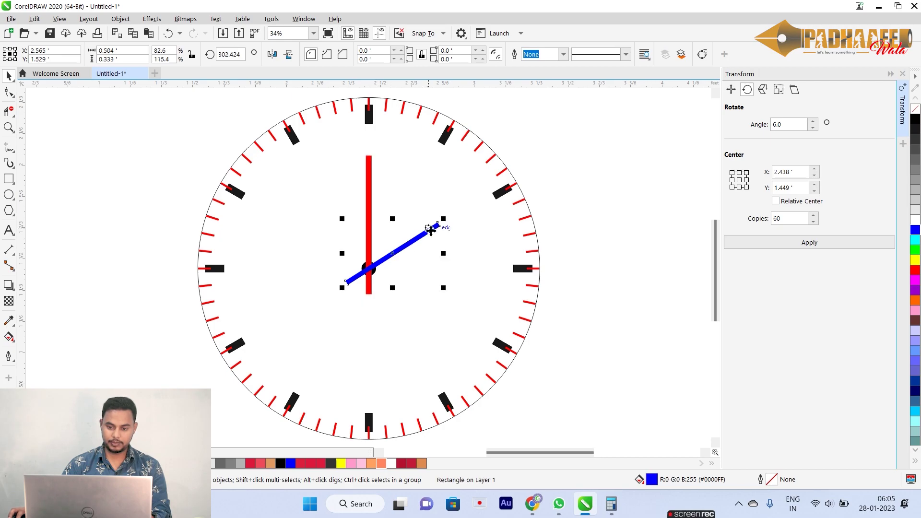
click(569, 166)
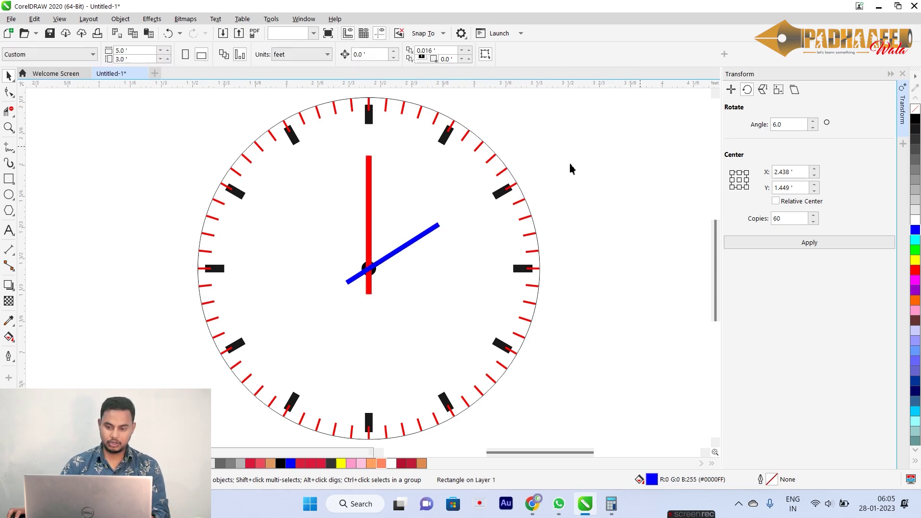
Make a centred copy of the upright red hand, narrowed to about 0.009 ft wide
click(370, 177)
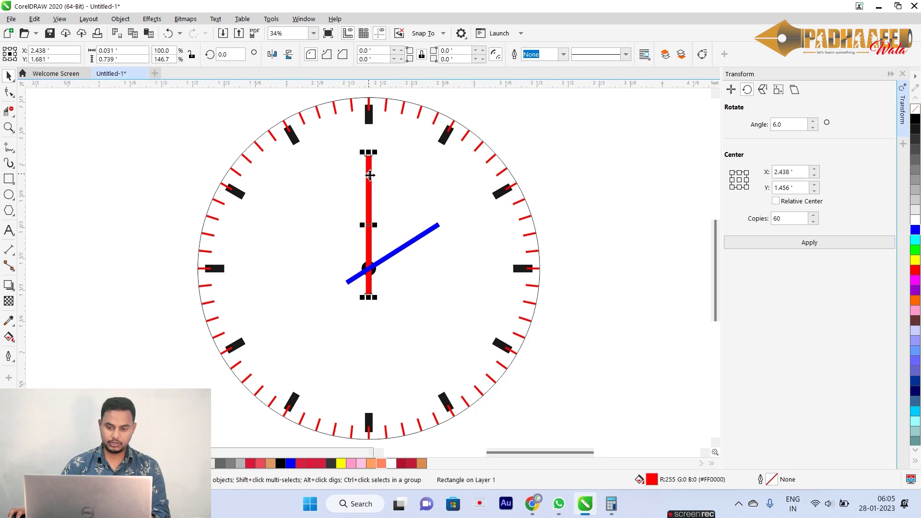
scroll(370, 228, up, 5)
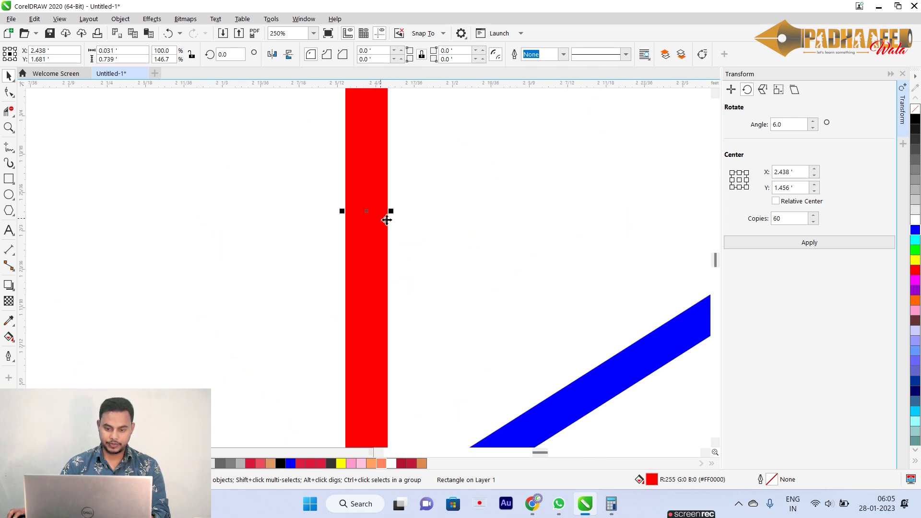
mouse_move(390, 211)
mouse_down()
mouse_move(366, 211)
mouse_move(377, 212)
mouse_up()
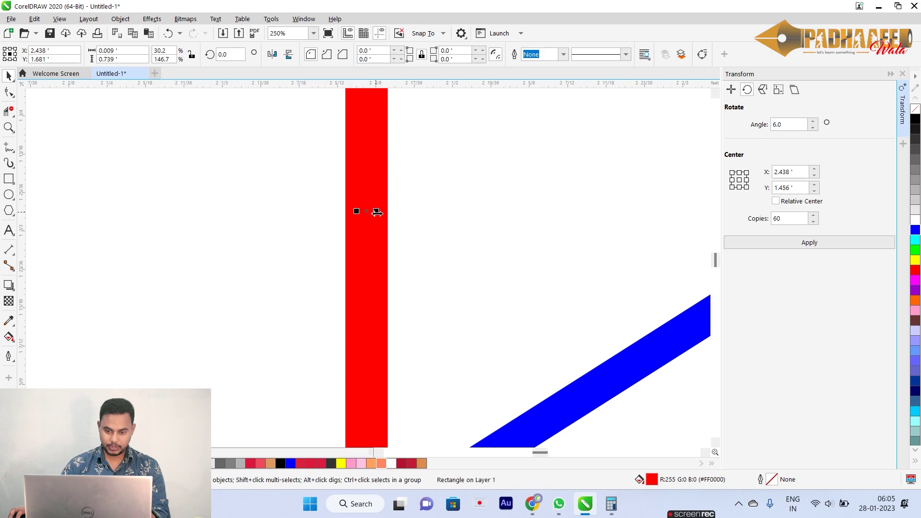
scroll(377, 212, down, 5)
click(370, 210)
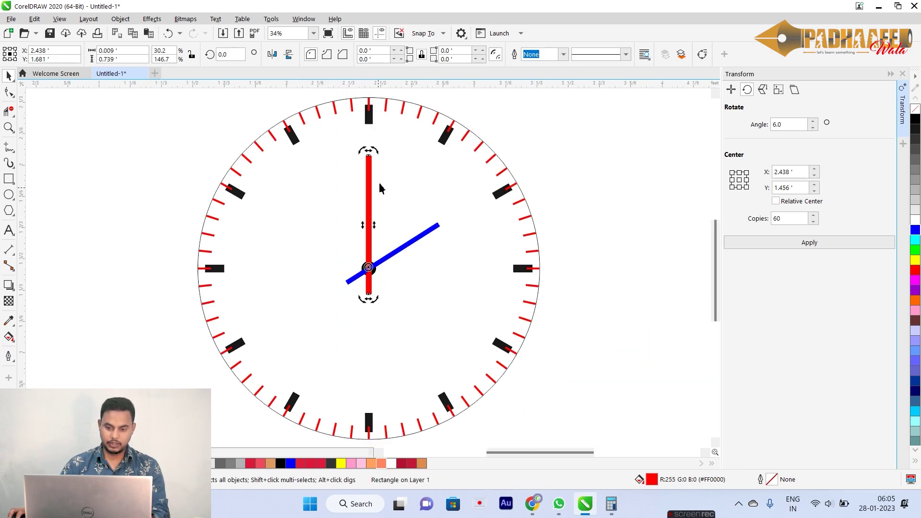
Rotate the thin red hand about the hub to about 341.9° and lengthen it to span about 0.28 by 0.827 ft
drag(379, 152, 418, 135)
click(405, 161)
click(404, 165)
Shift the thin red hand's rotation centre onto the hub's centre and deselect the hand
scroll(369, 266, up, 3)
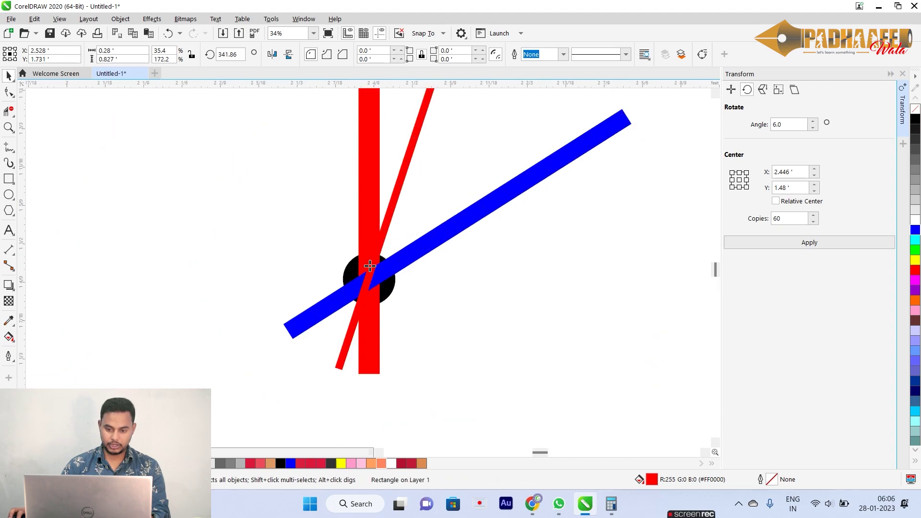
scroll(369, 266, up, 2)
drag(382, 251, 370, 296)
key(F4)
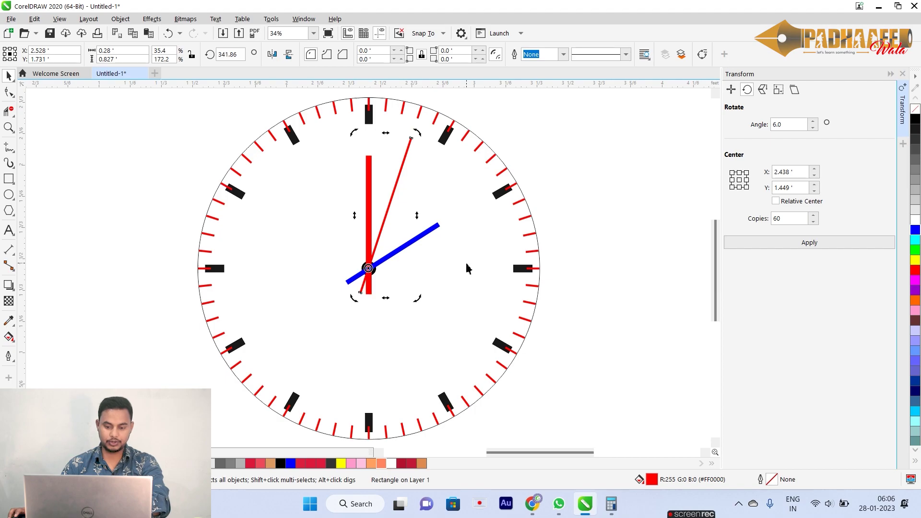
click(598, 192)
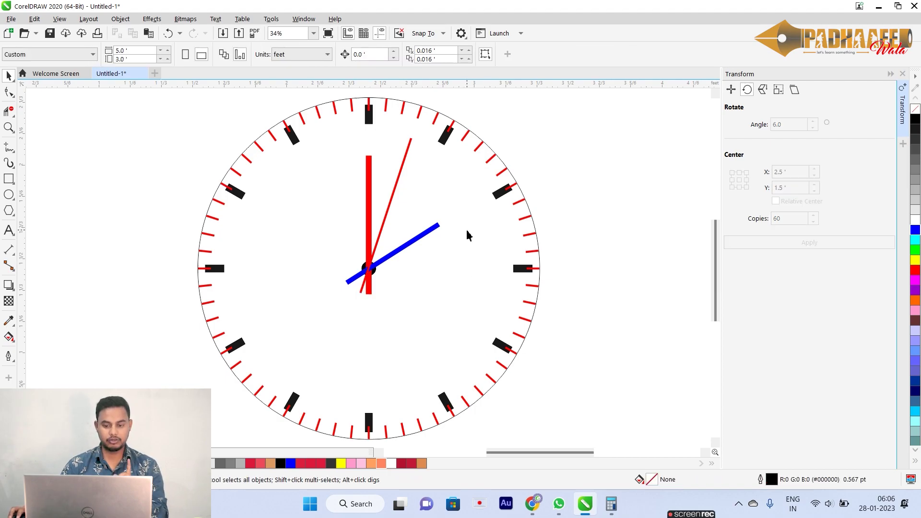
drag(413, 300, 345, 253)
key(ctrl+z)
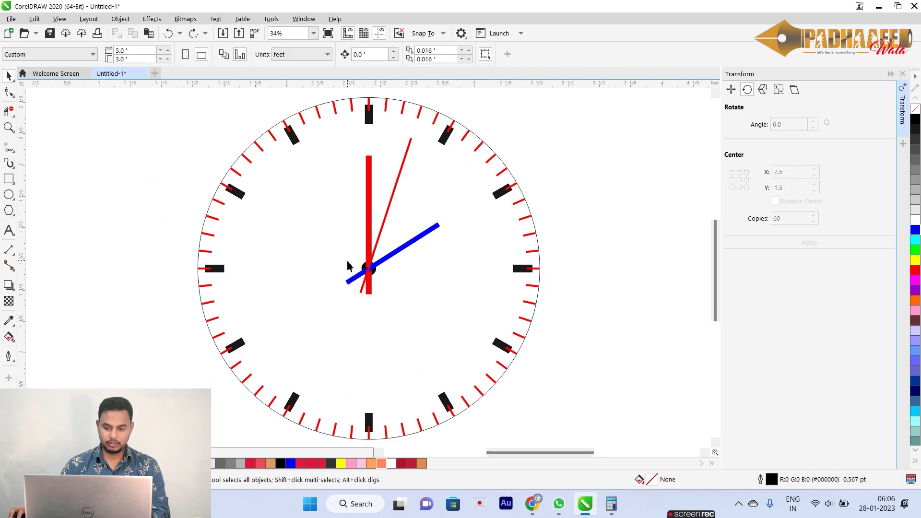
click(323, 251)
click(159, 229)
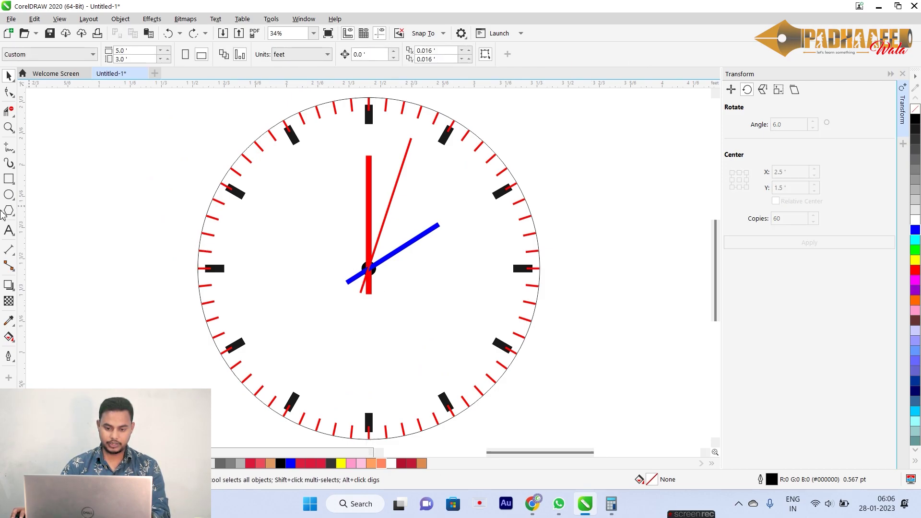
Draw a circle about 0.161 ft in diameter over the hub and centre it on the clock horizontally and vertically
click(9, 194)
click(362, 265)
drag(363, 266, 382, 284)
shift+click(430, 297)
key(c)
key(e)
key(Escape)
Fill the new central circle with orange (#FF6600) so it covers the point where the hands cross
click(373, 280)
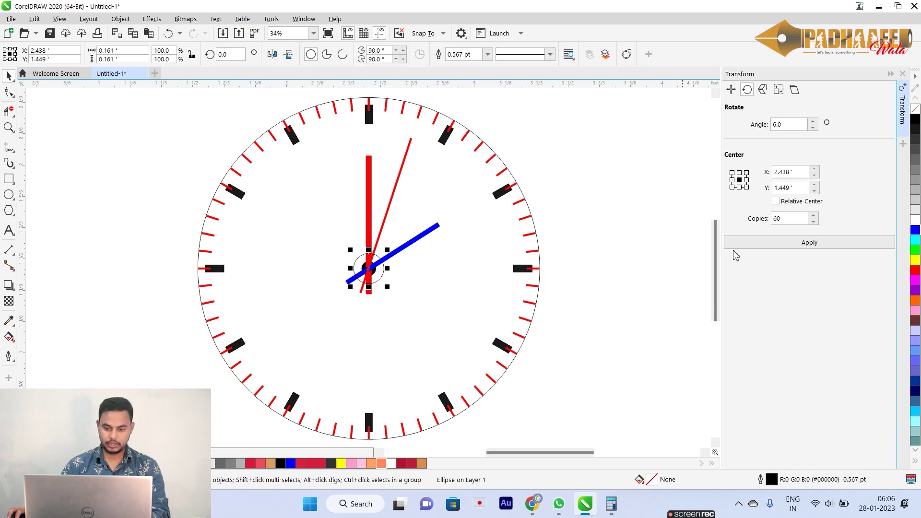
click(915, 300)
click(694, 202)
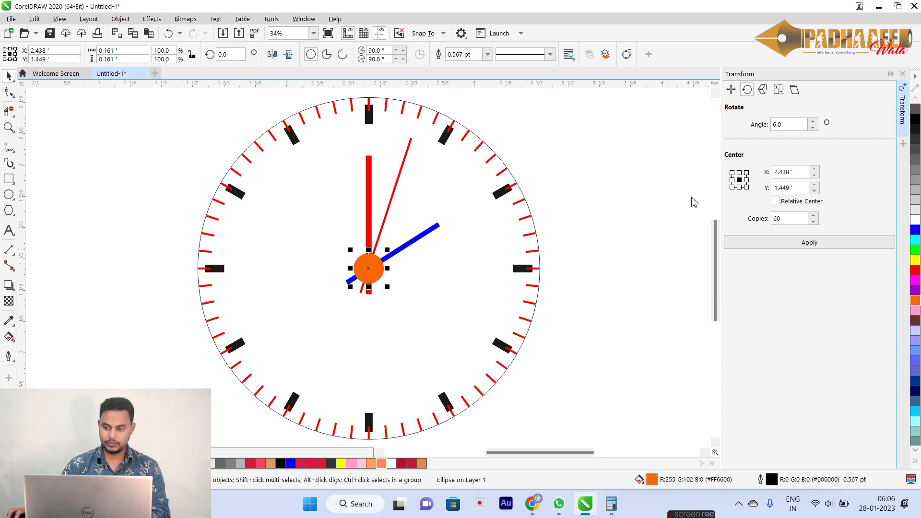